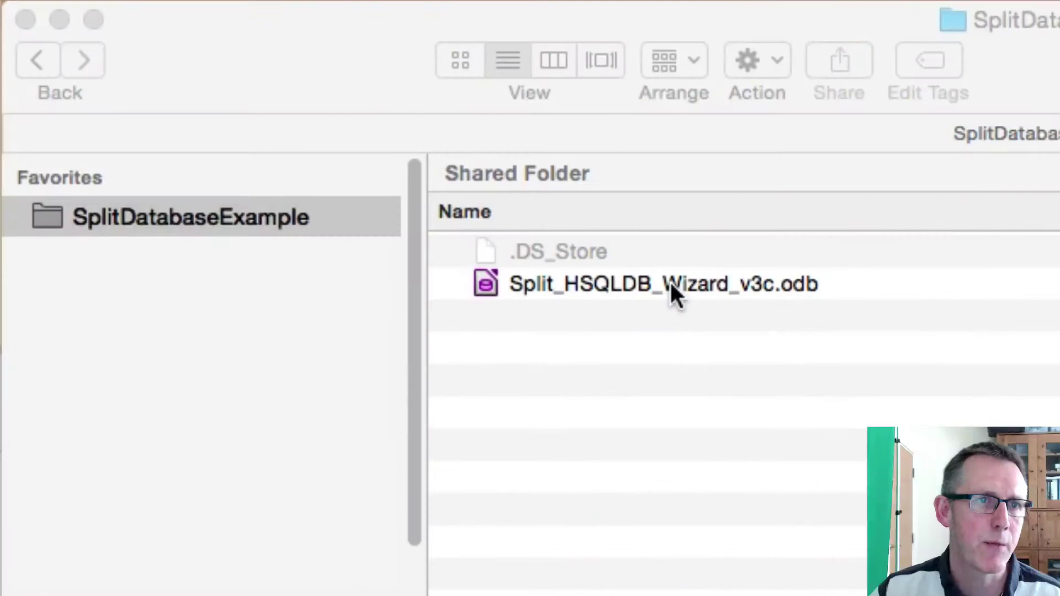
- Open Split_HSQLDB_Wizard_v3c.odb with macros enabled and accept mydb as the back-end database name
left_click(791, 287)
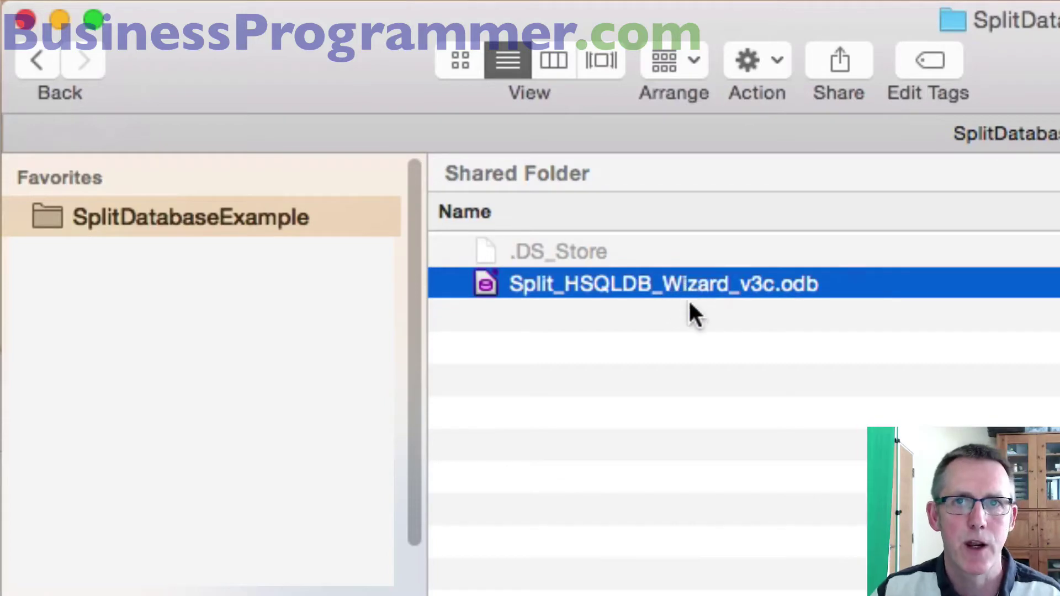
key("super+Tab")
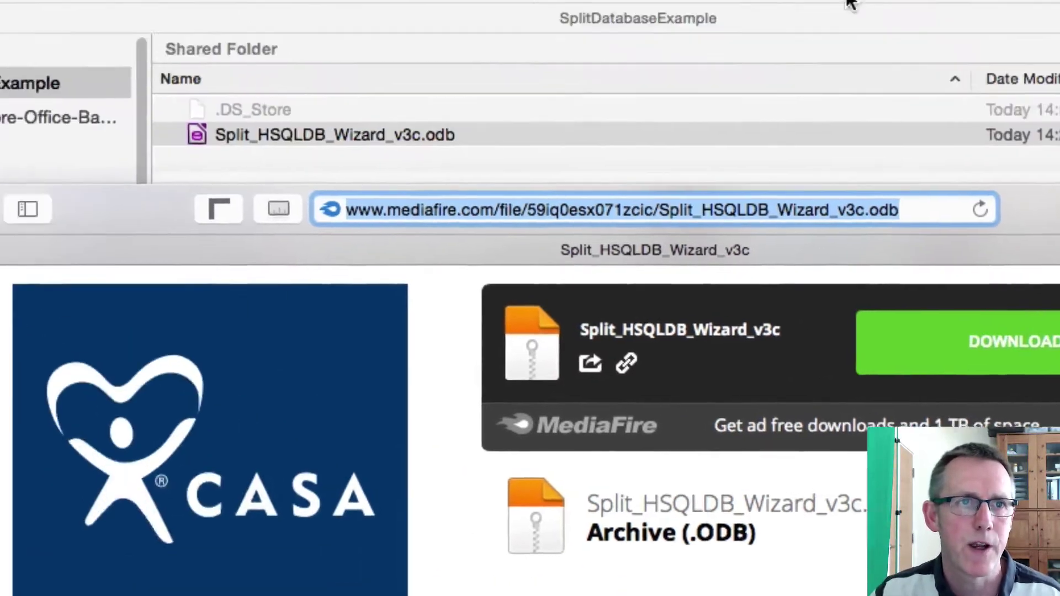
left_click(697, 247)
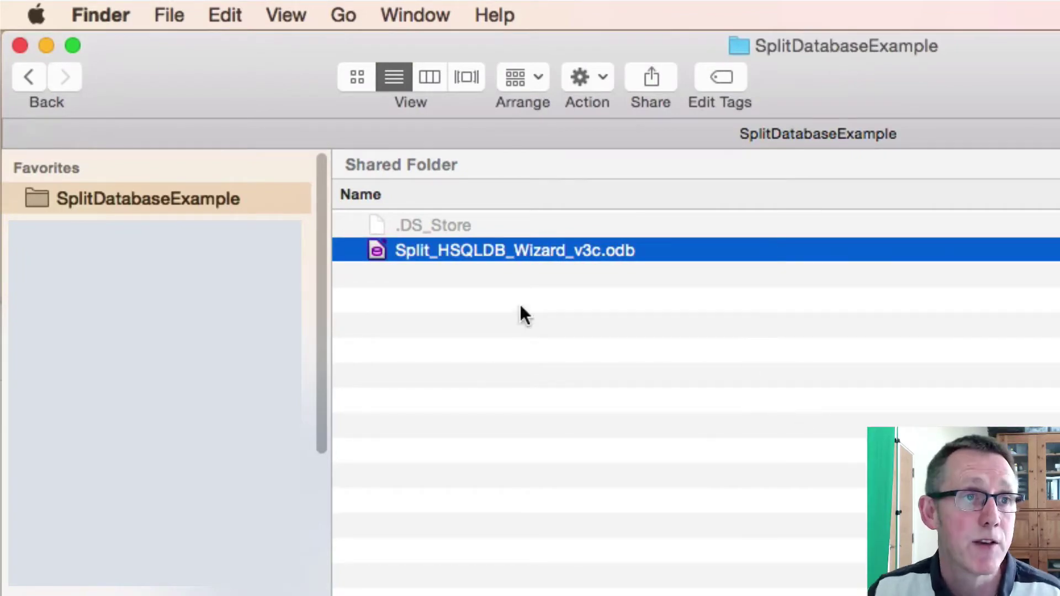
left_click(497, 371)
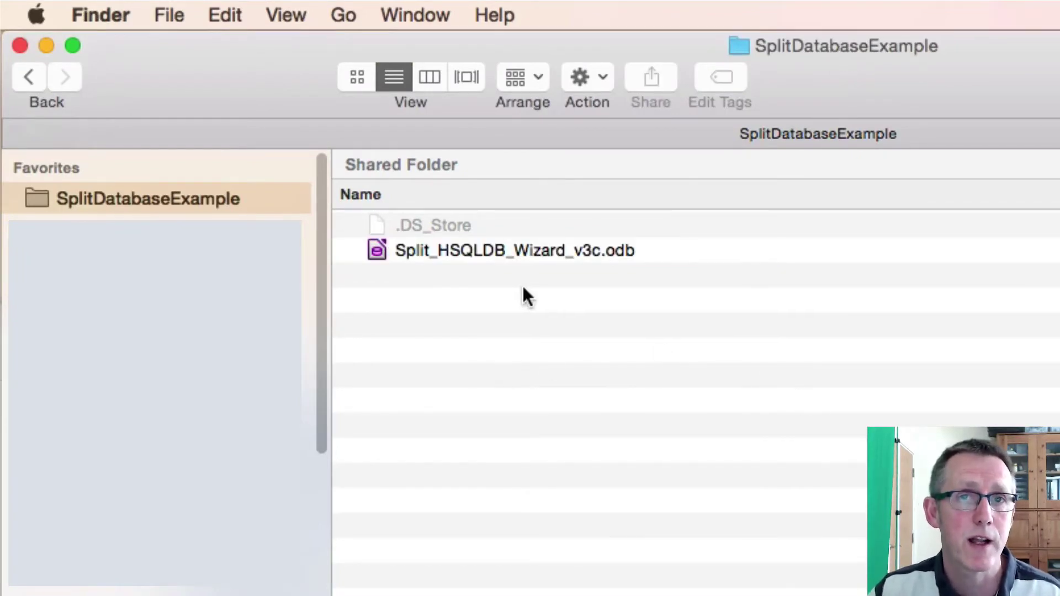
left_click(508, 250)
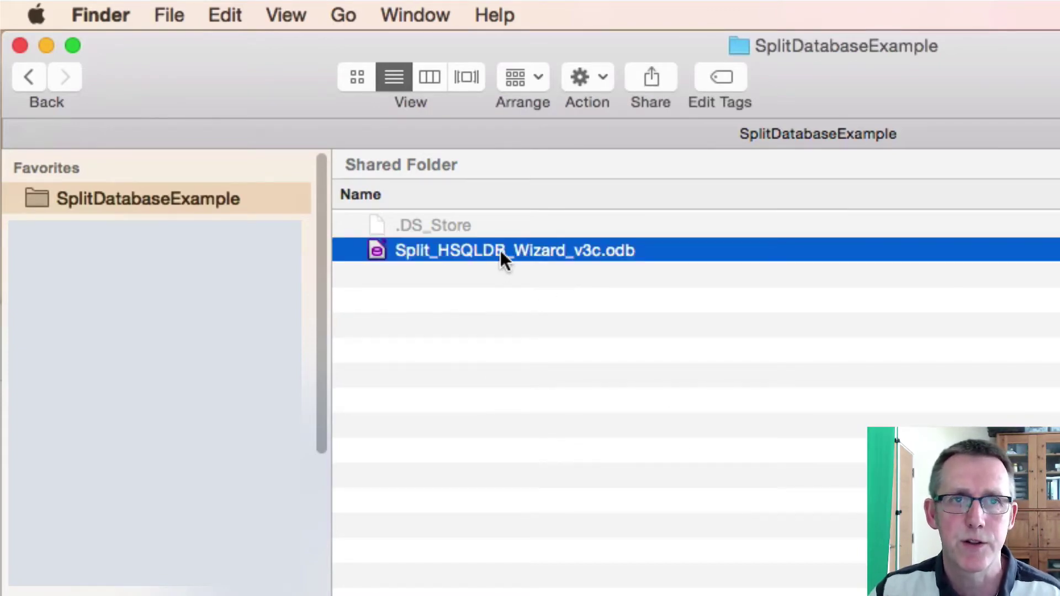
double_click(500, 250)
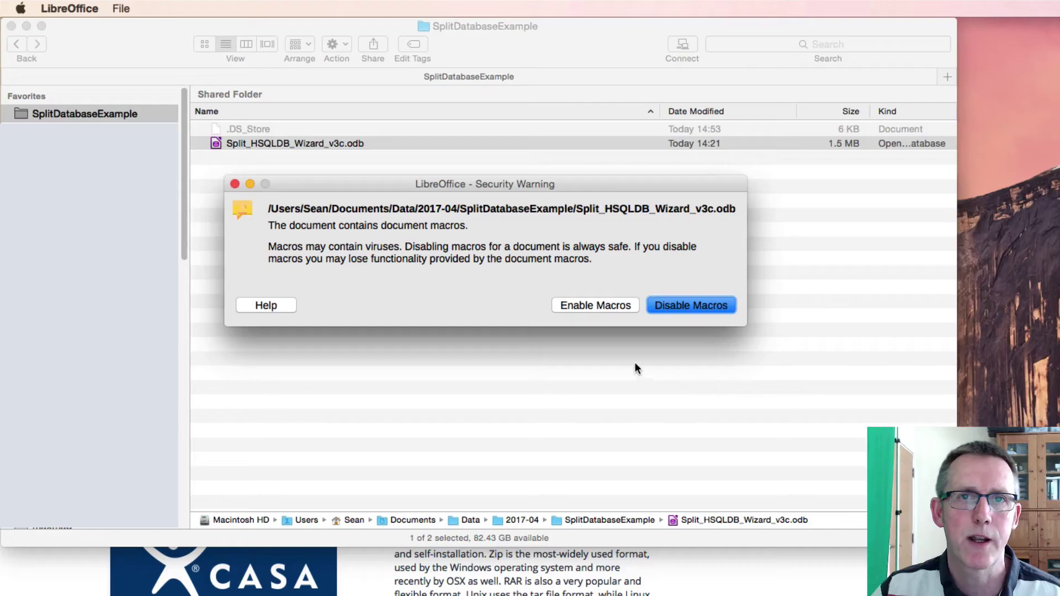
left_click(581, 306)
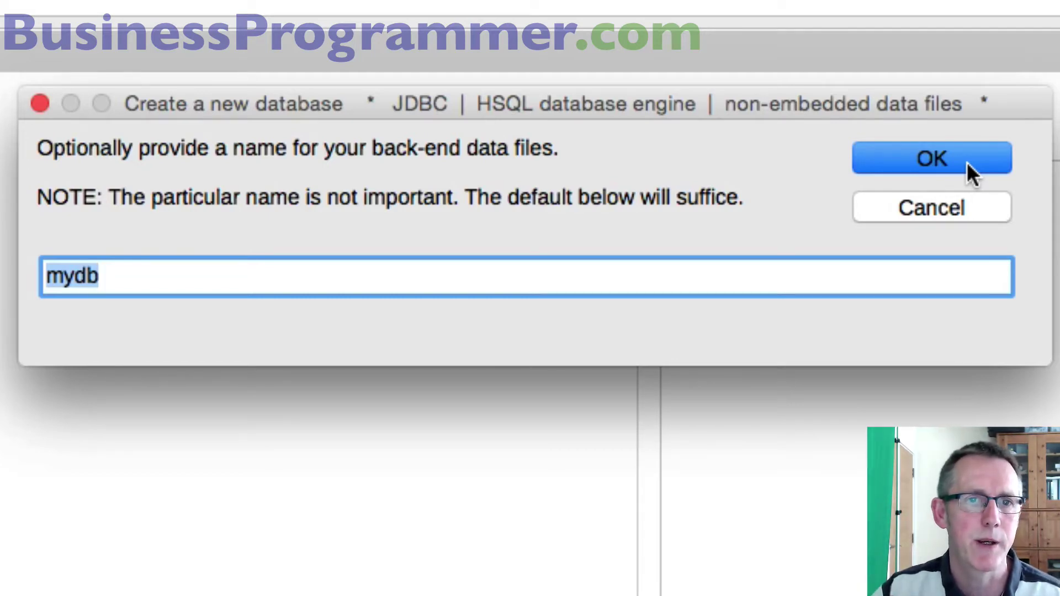
left_click(967, 161)
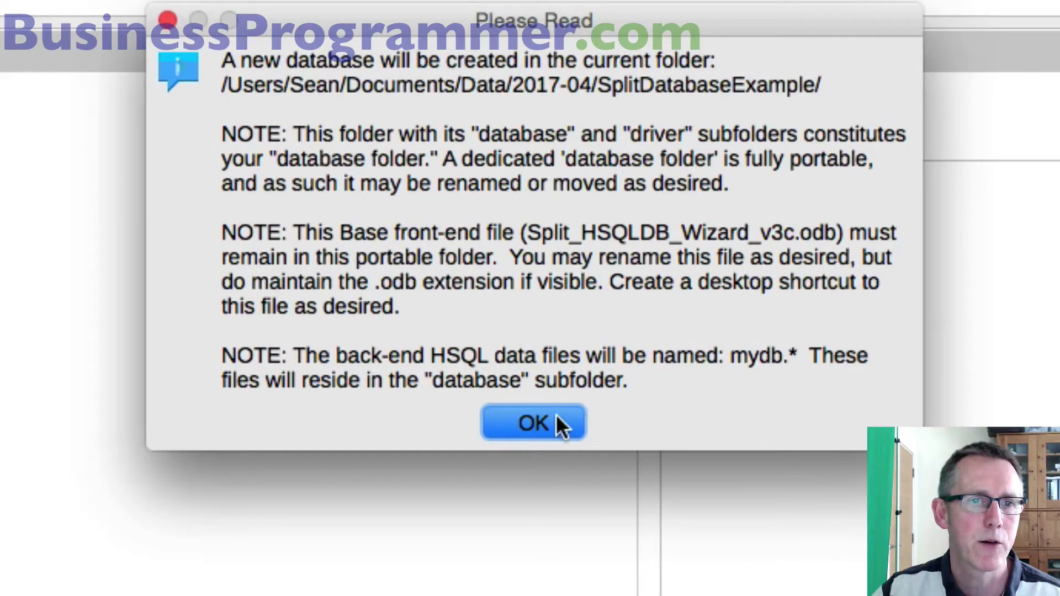
left_click(533, 423)
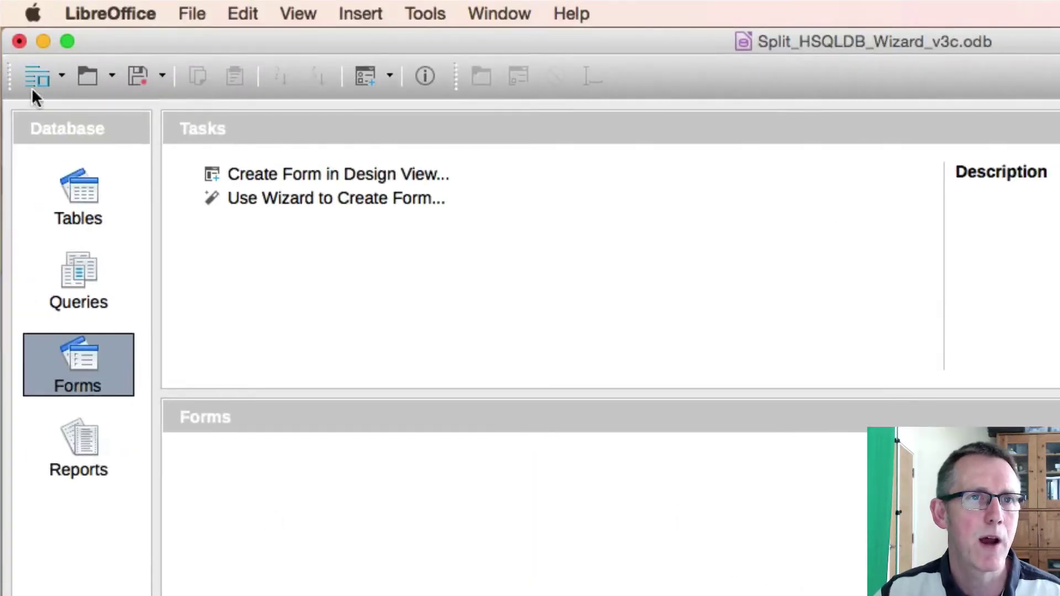
- In a new design-view table, add an ID field of type Integer with AutoValue set to Yes
left_click(74, 199)
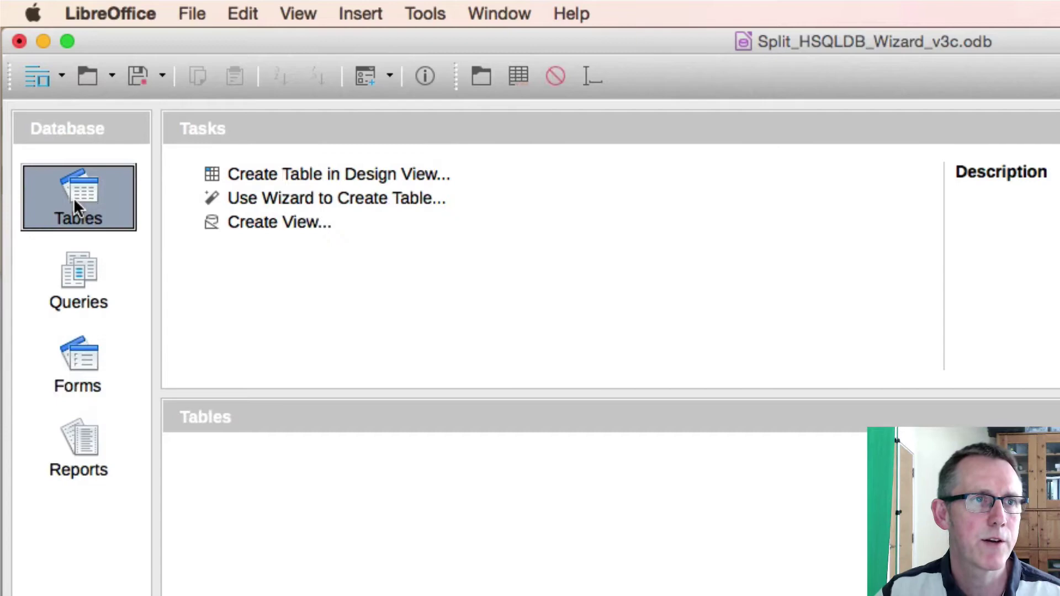
left_click(309, 174)
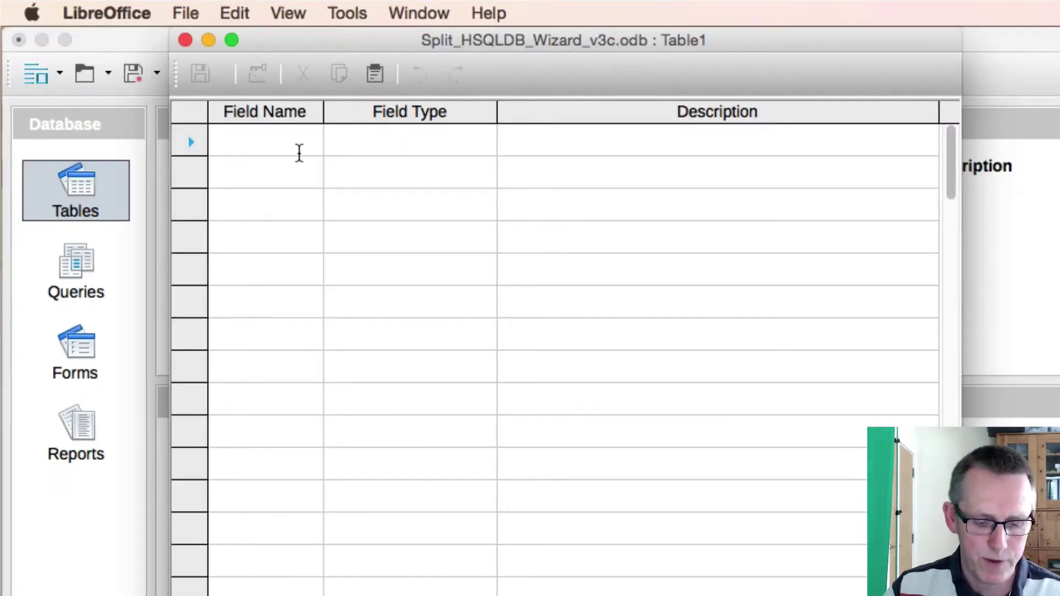
type("ID")
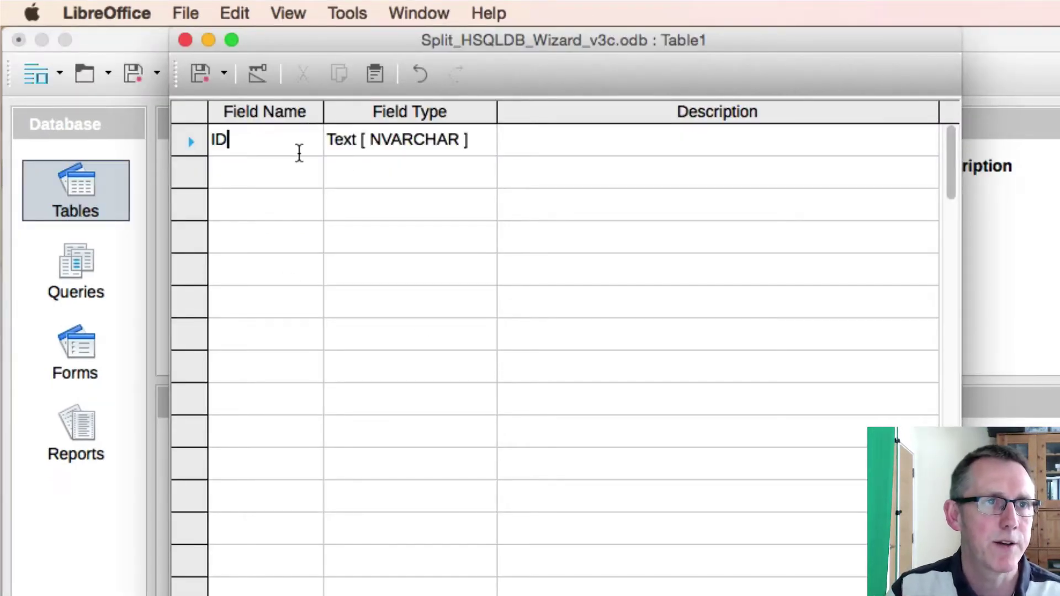
left_click(433, 148)
left_click(482, 139)
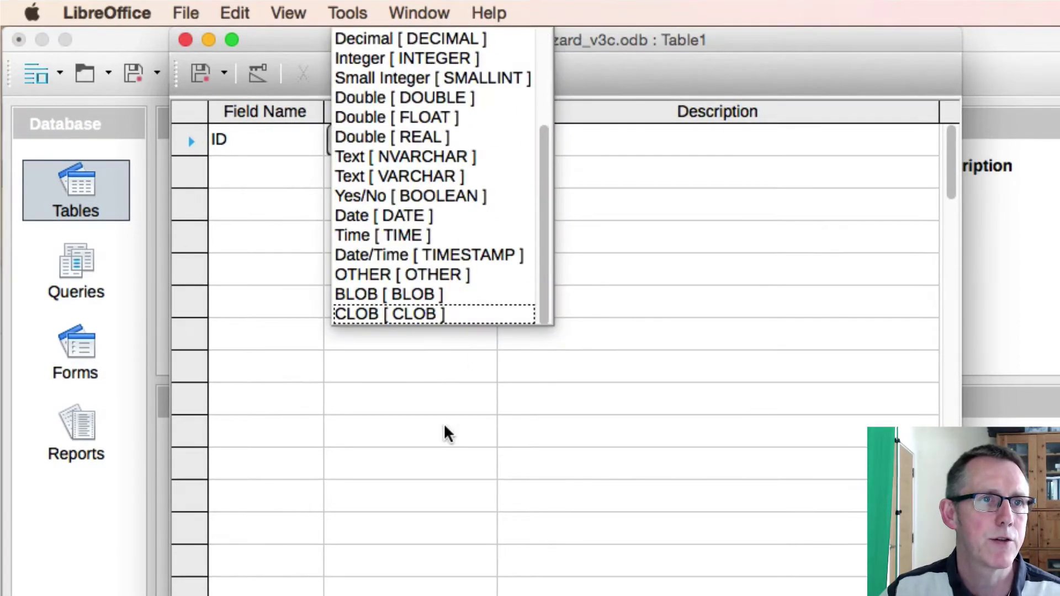
key("i")
key("Return")
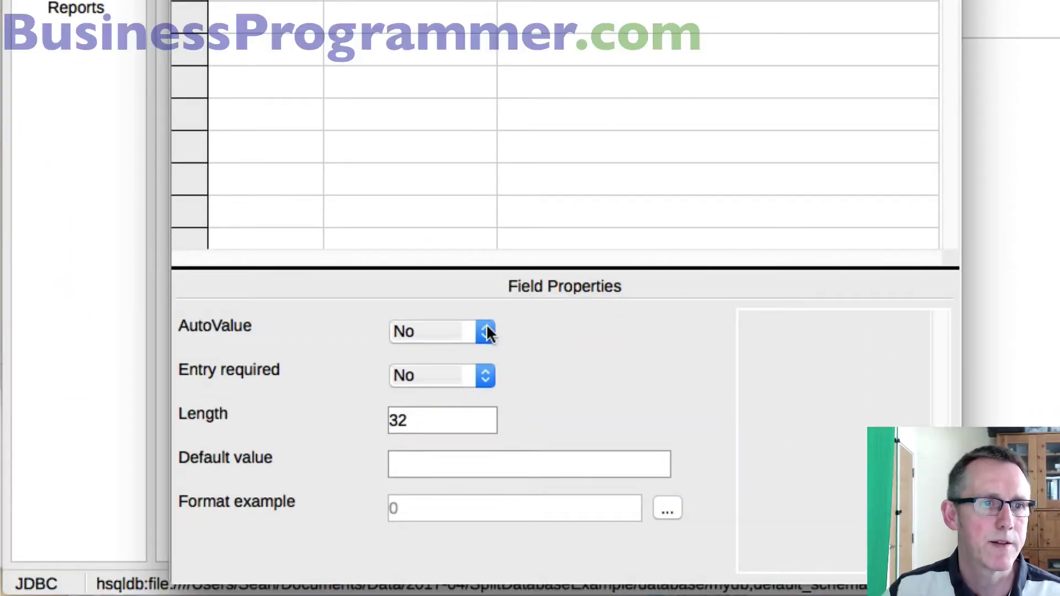
left_click(486, 332)
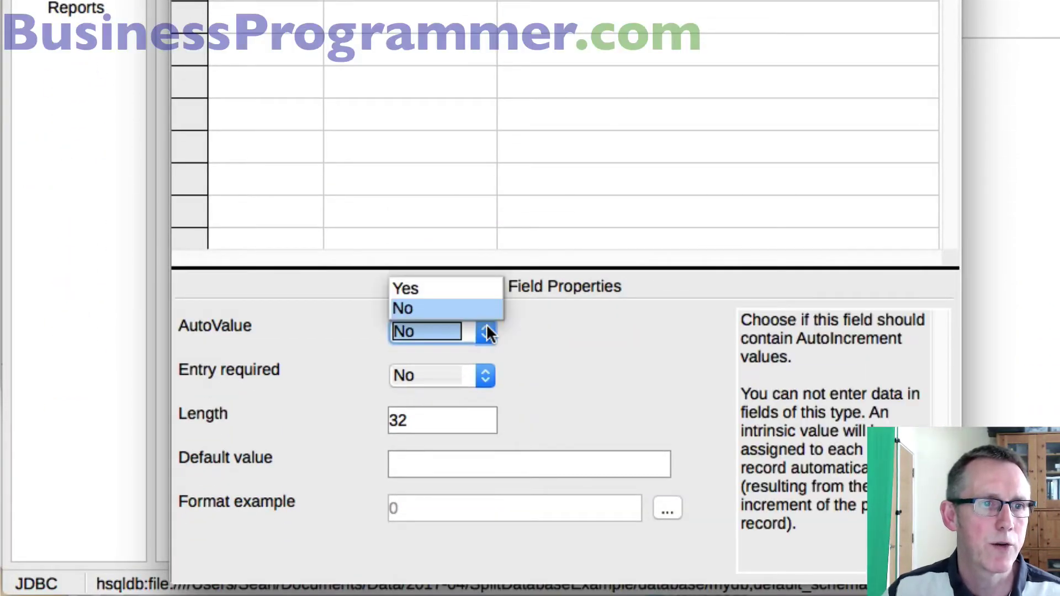
left_click(470, 288)
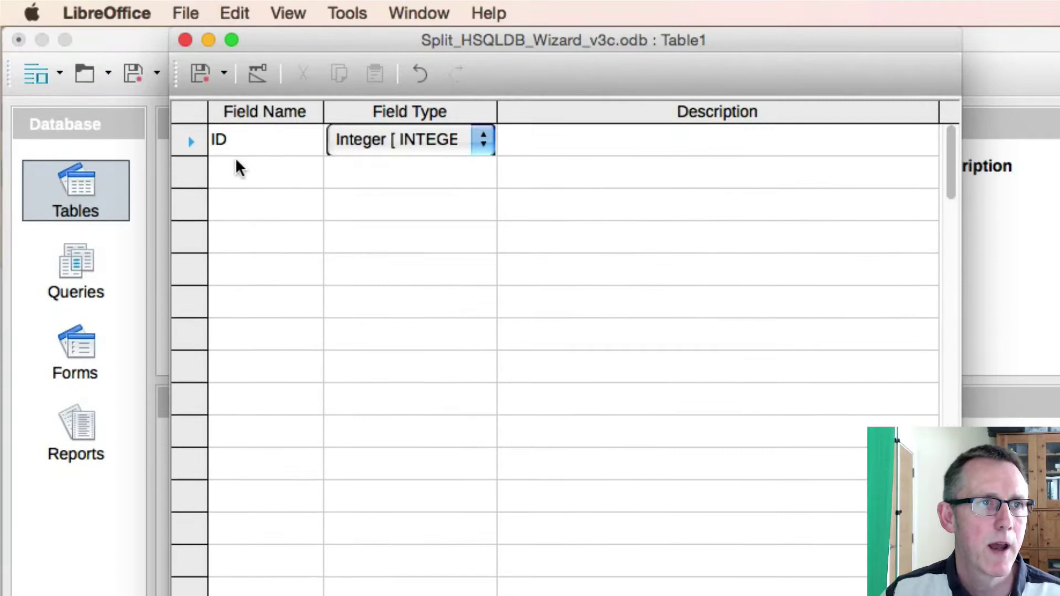
- Add FirsName and LastName text fields and save the table as tblNames
left_click(238, 167)
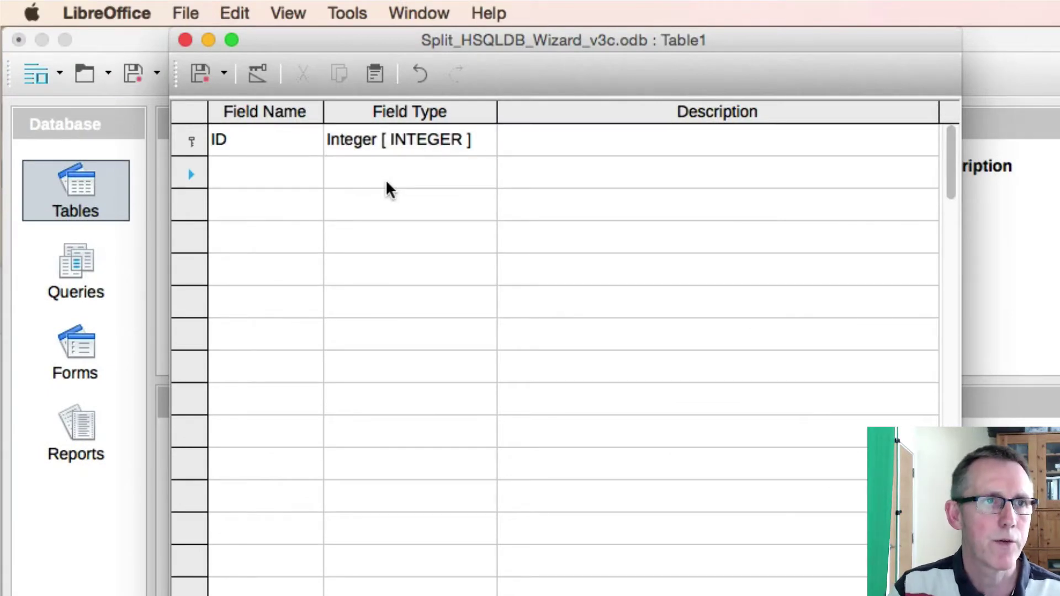
type("FirsName")
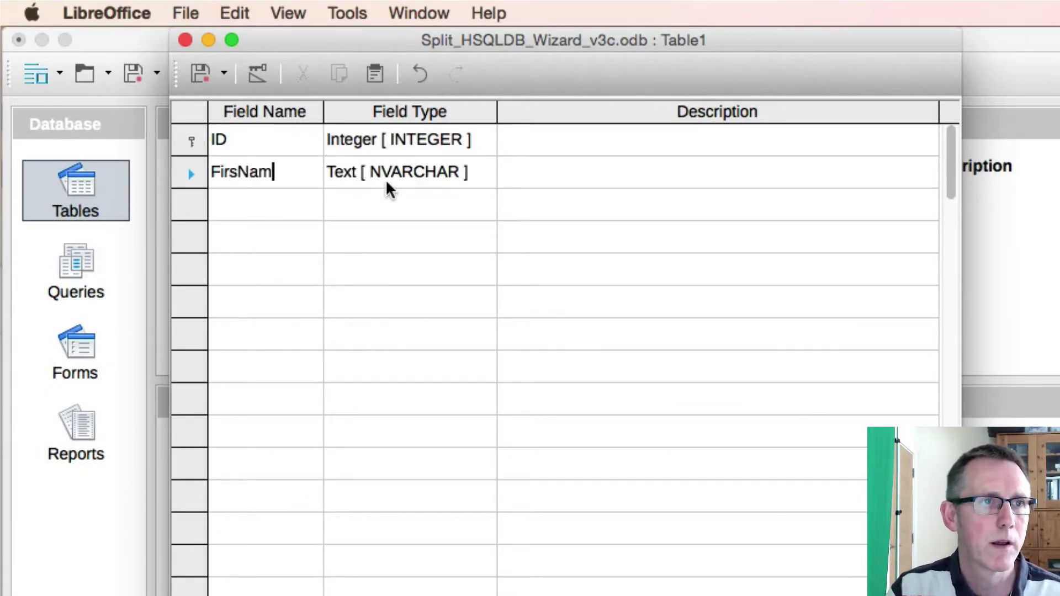
left_click(297, 204)
type("LastN")
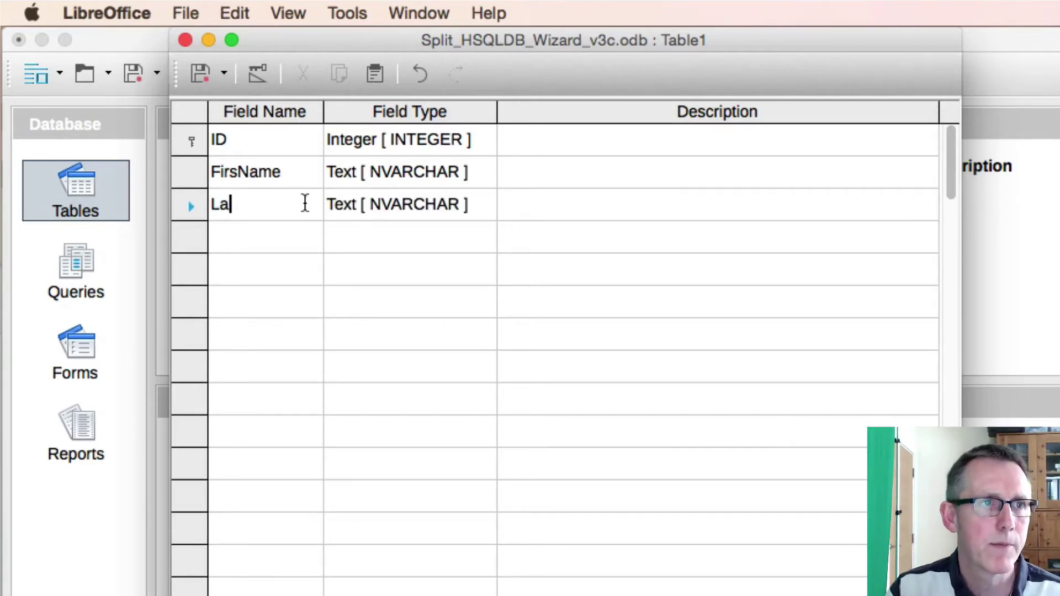
type("ame")
key("Up")
key("Up")
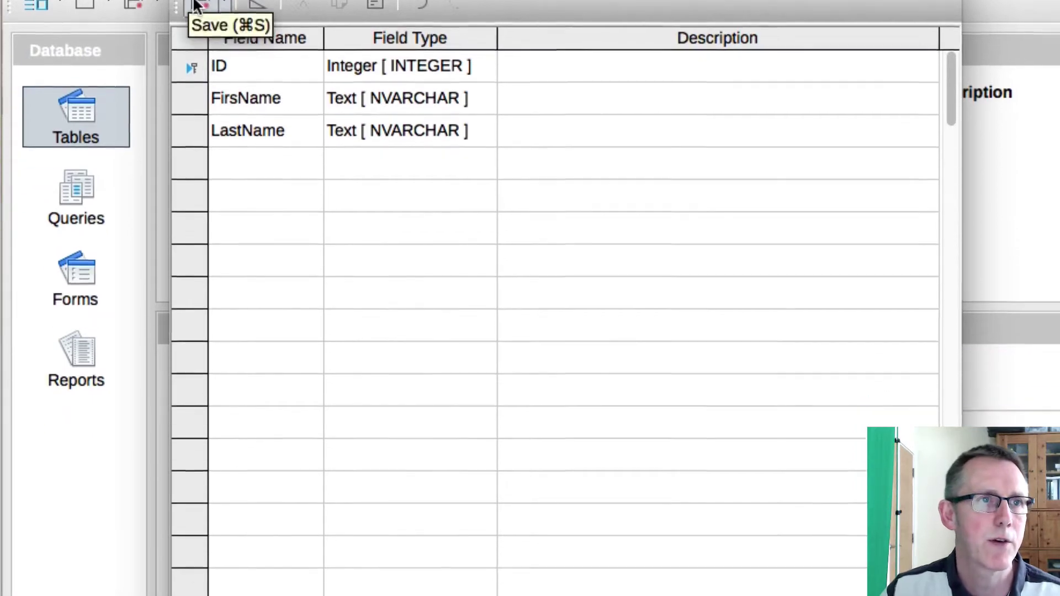
left_click(201, 73)
type("t")
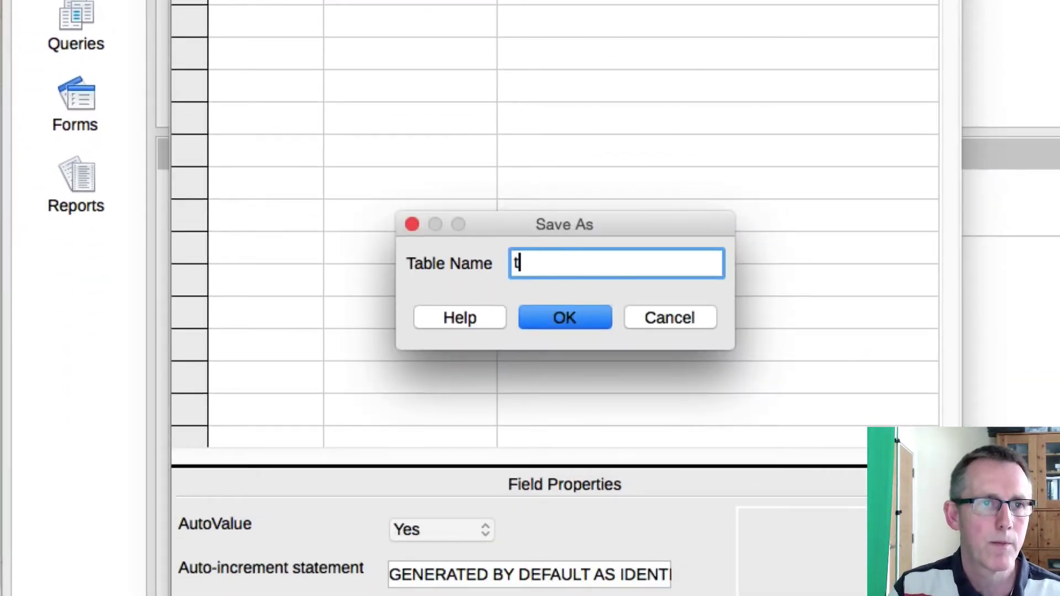
type("blNames")
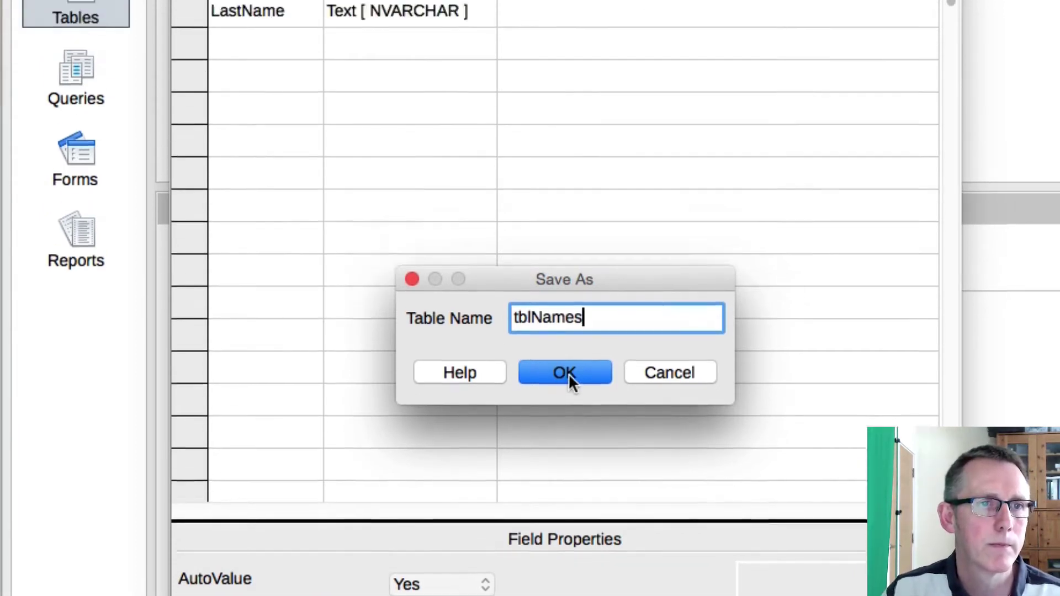
left_click(568, 373)
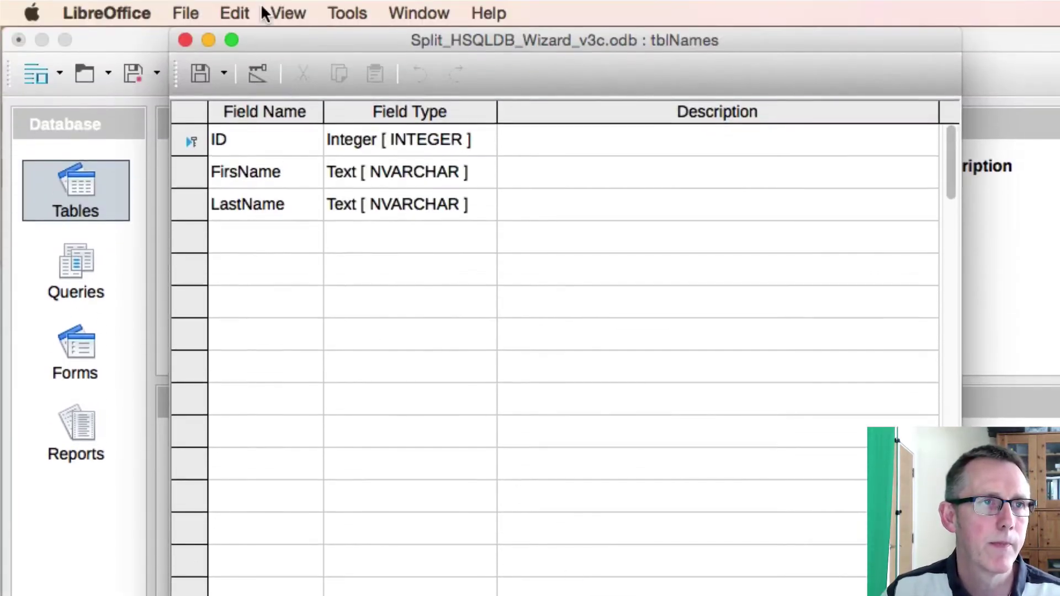
- Close the table design and quit LibreOffice, saving the database document
left_click(185, 40)
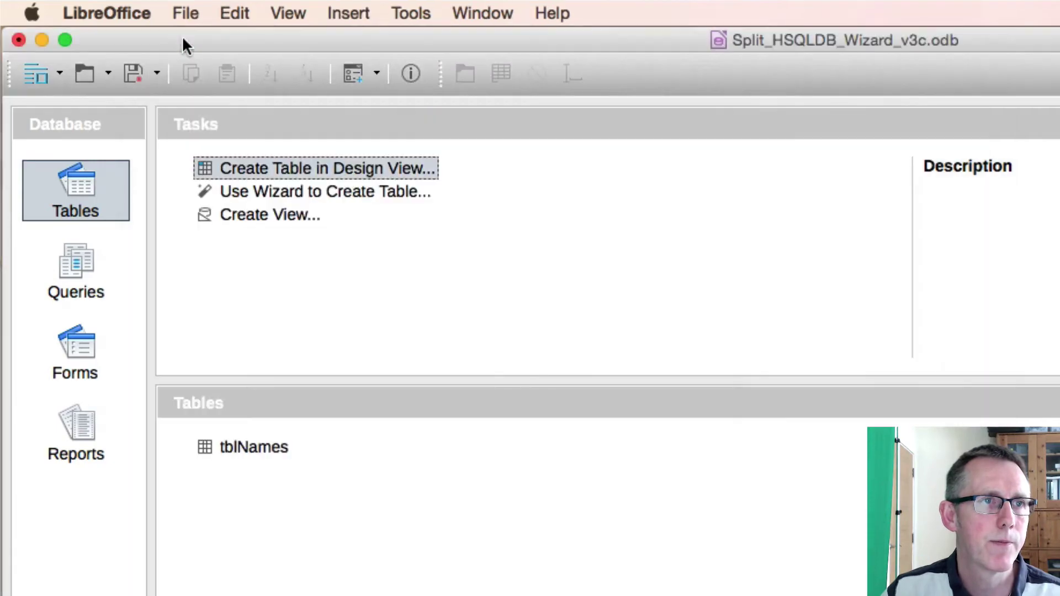
key("cmd+q")
left_click(696, 386)
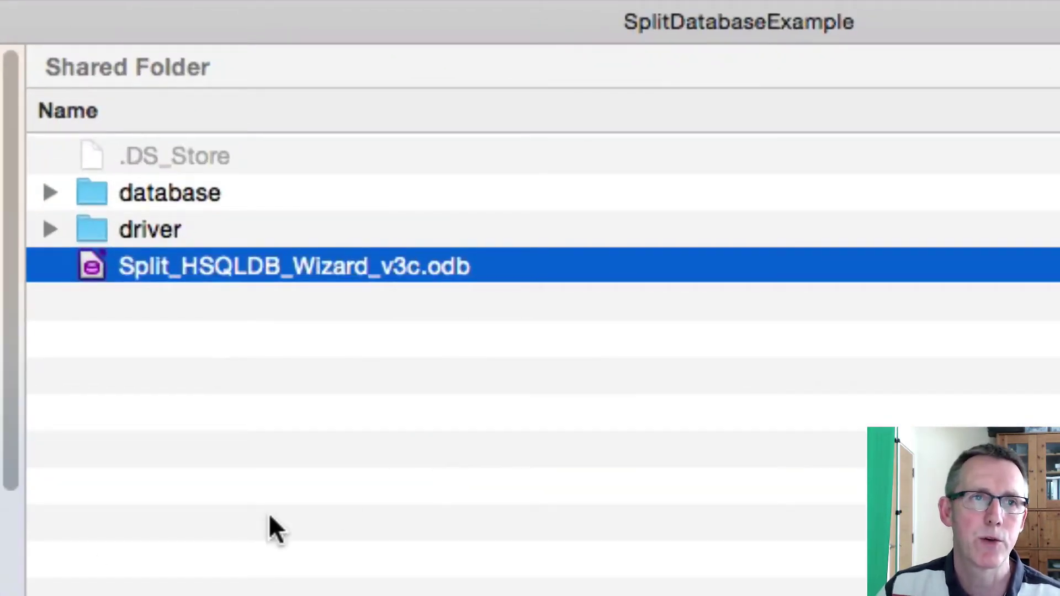
- Inspect the driver folder's hsqldb.jar and sqltool.jar files in Finder
left_click(198, 266)
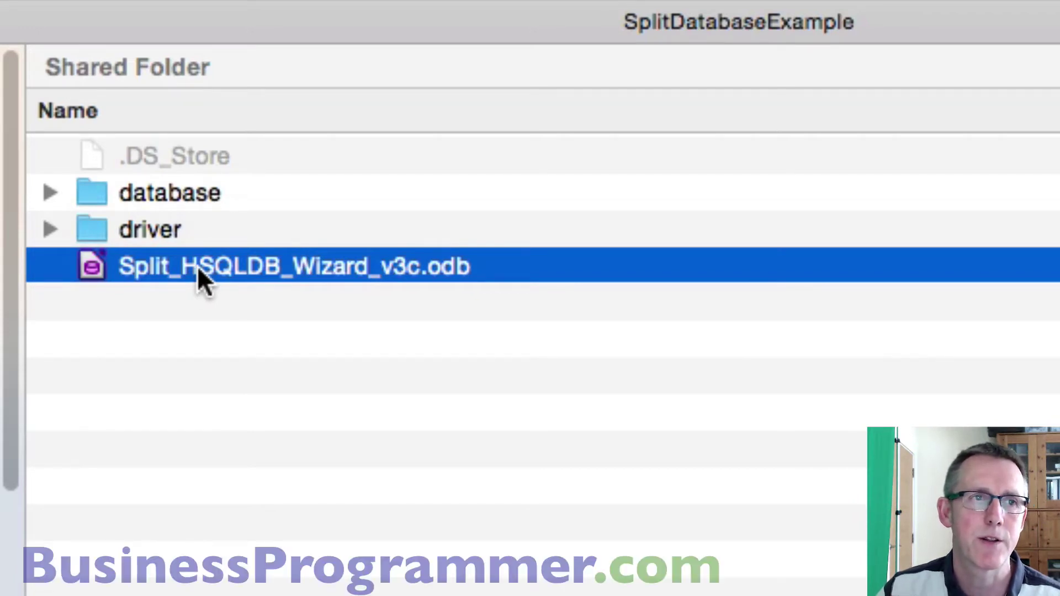
key("Escape")
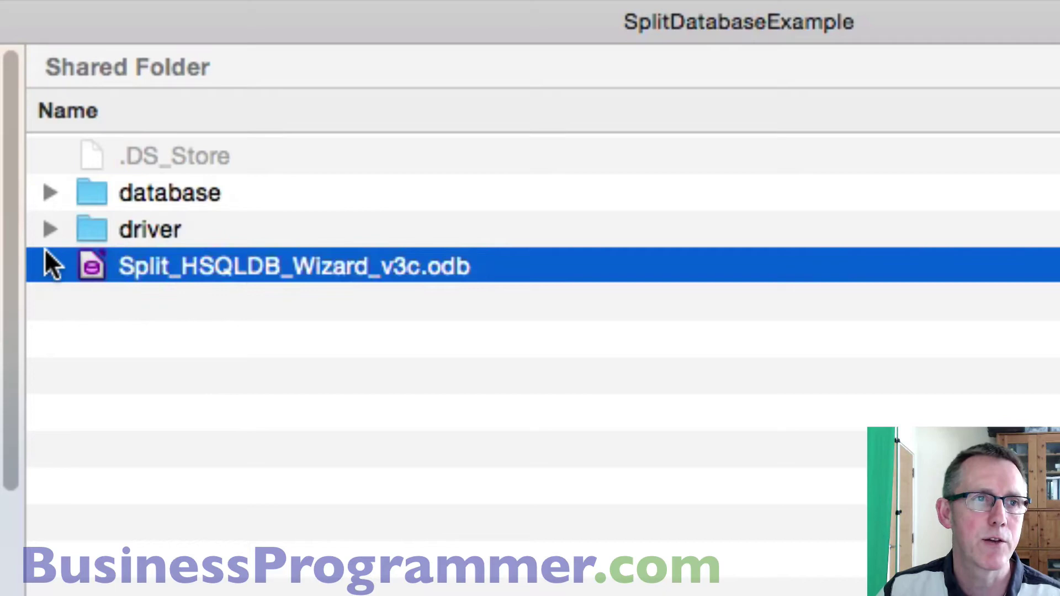
left_click(47, 232)
left_click(250, 270)
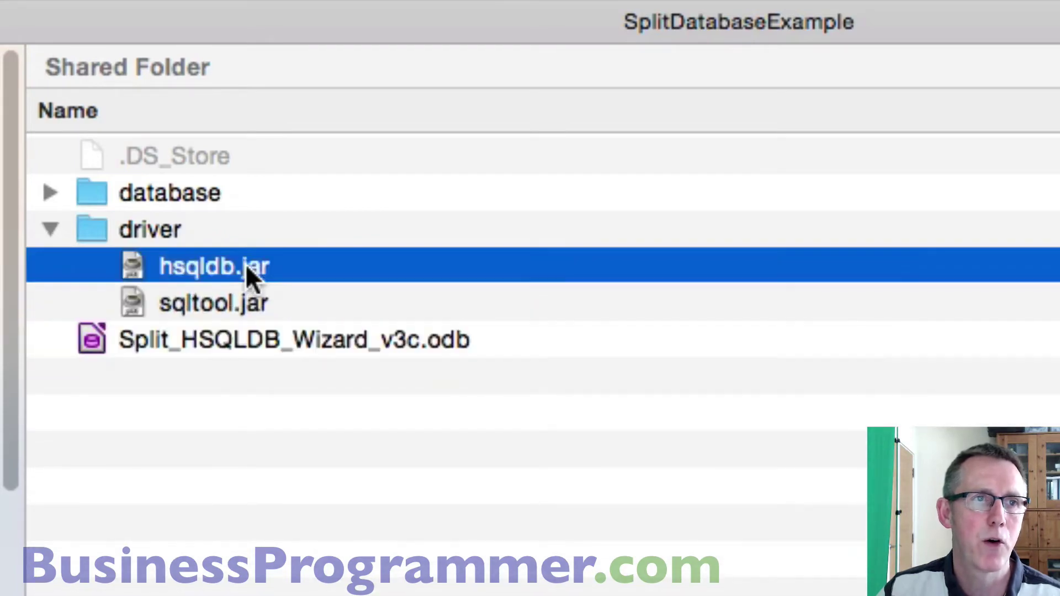
left_click(243, 295)
left_click(244, 282)
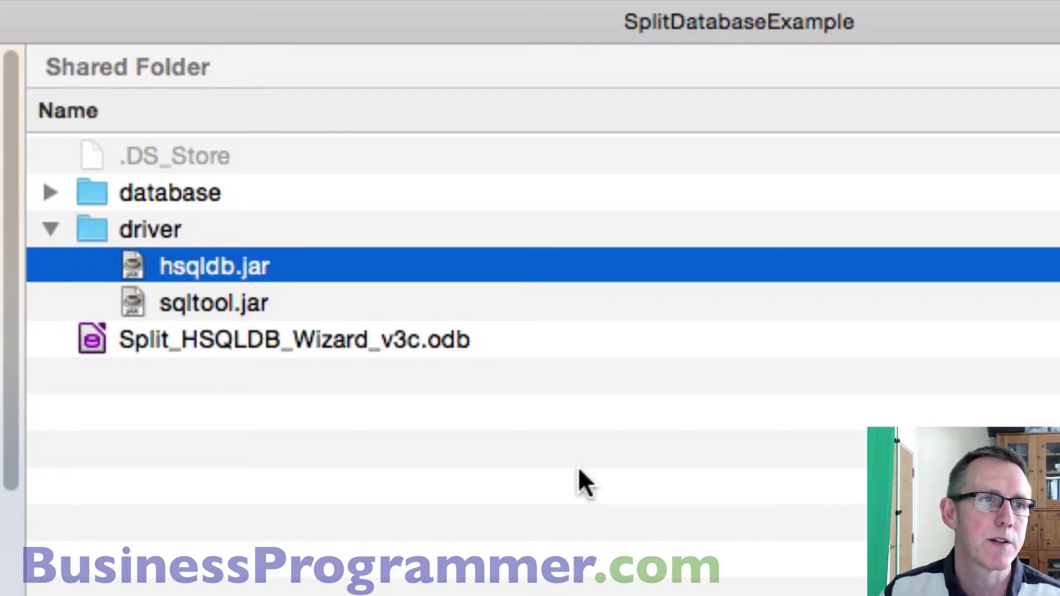
left_click(50, 230)
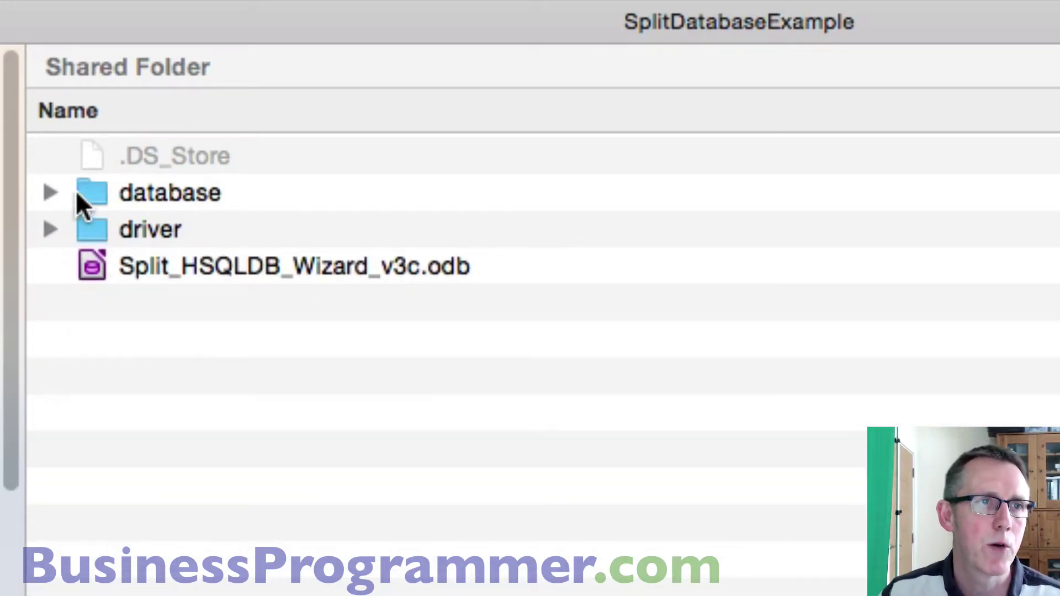
- Expand the database folder to show mydb.properties and mydb.script, then select the wizard .odb file
left_click(82, 195)
left_click(51, 194)
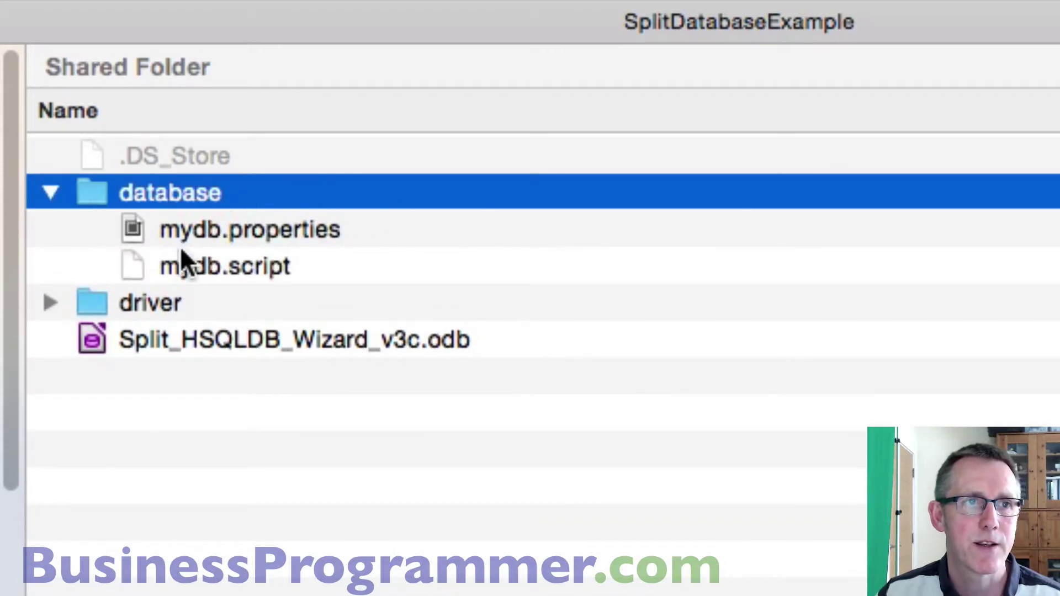
left_click(220, 232)
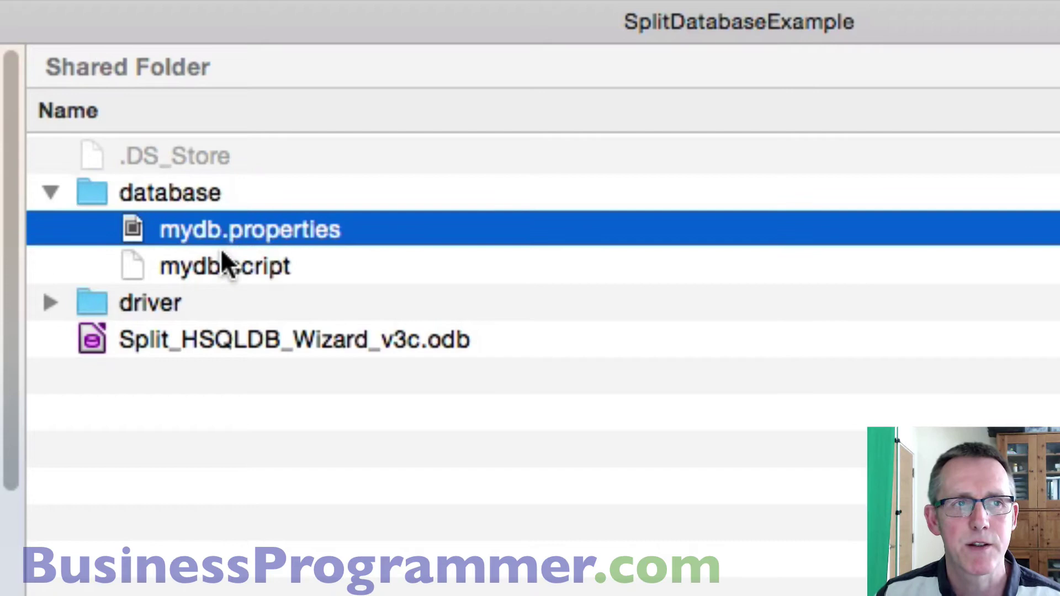
left_click(209, 272)
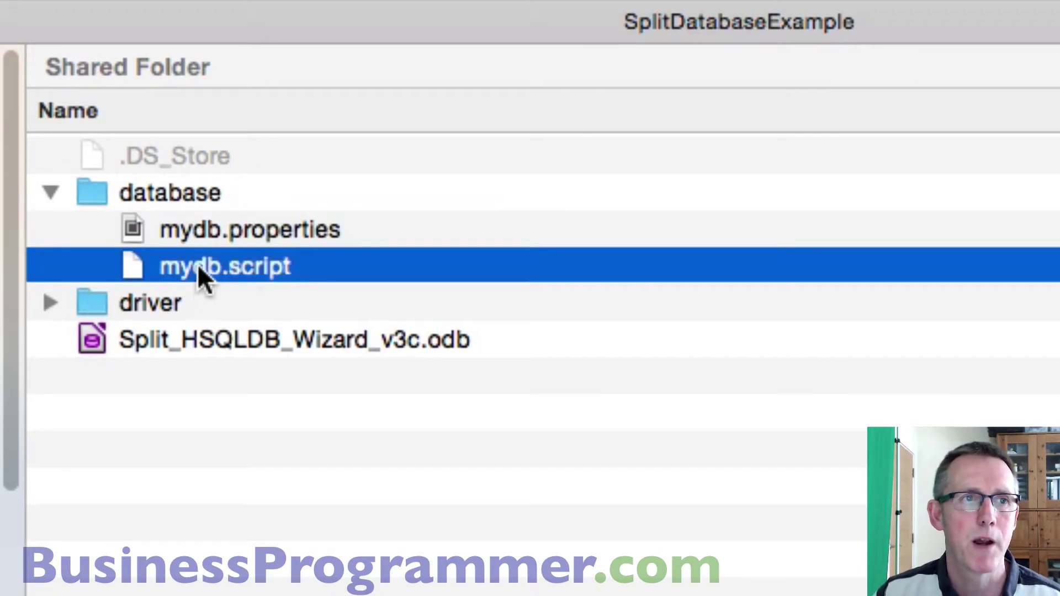
left_click(158, 339)
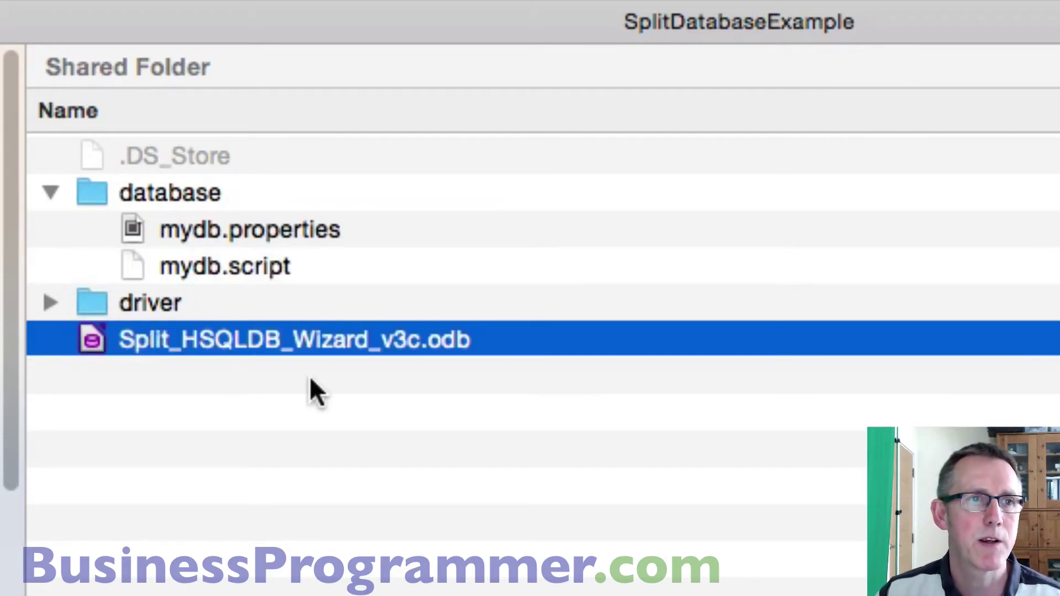
- Rename the wizard database file to YouTubeAnalytics.odb
left_click(238, 345)
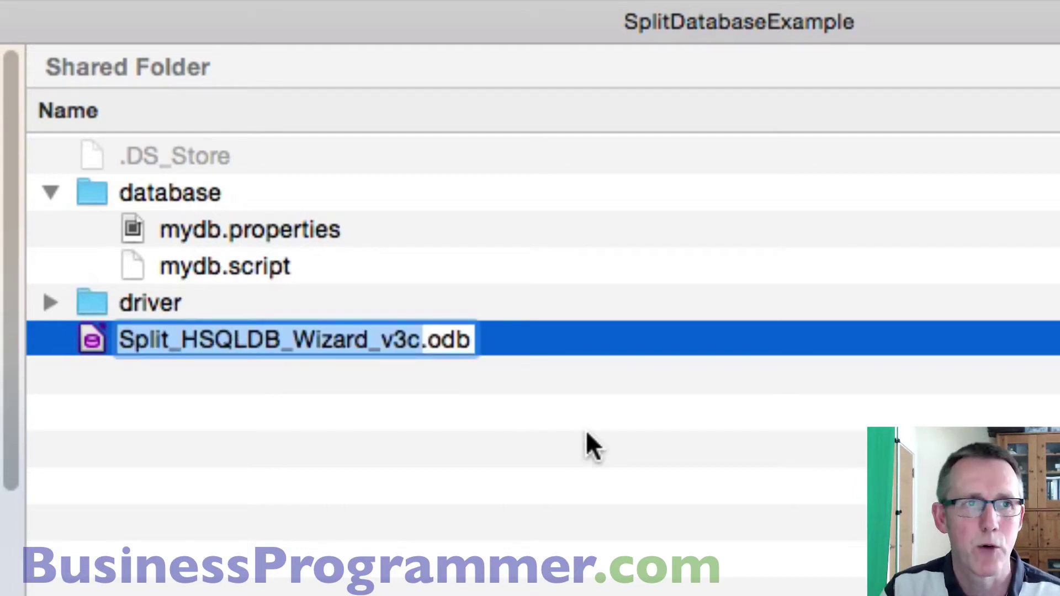
type("YouTube")
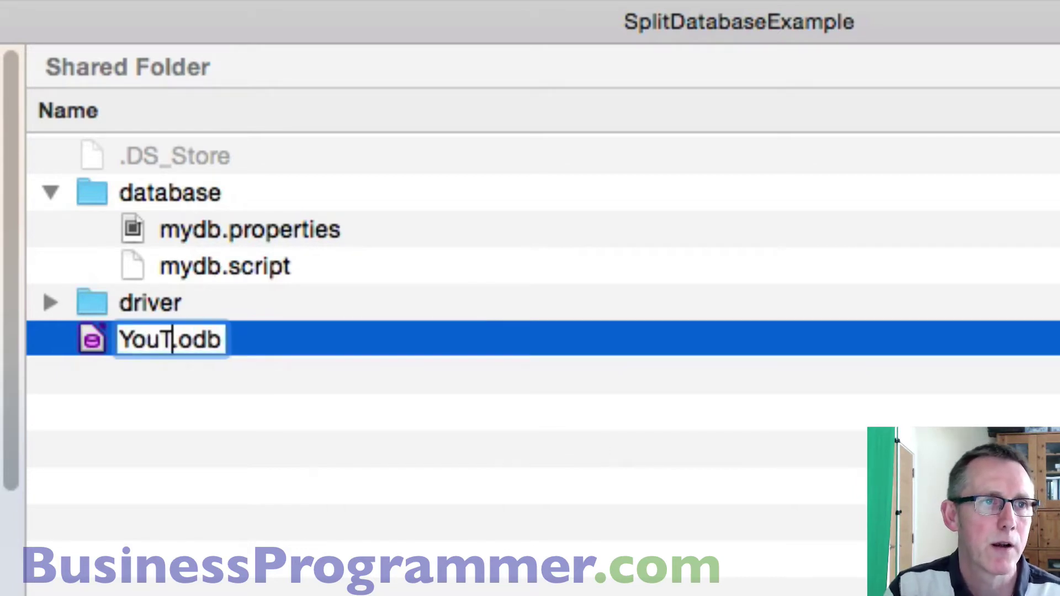
type("Analytic")
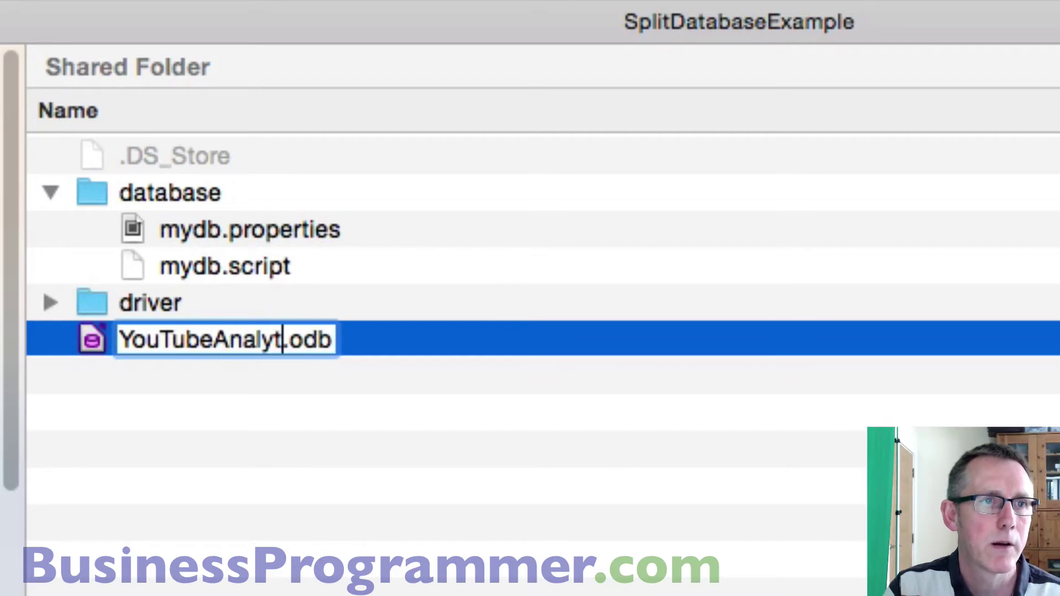
type("s")
key("Return")
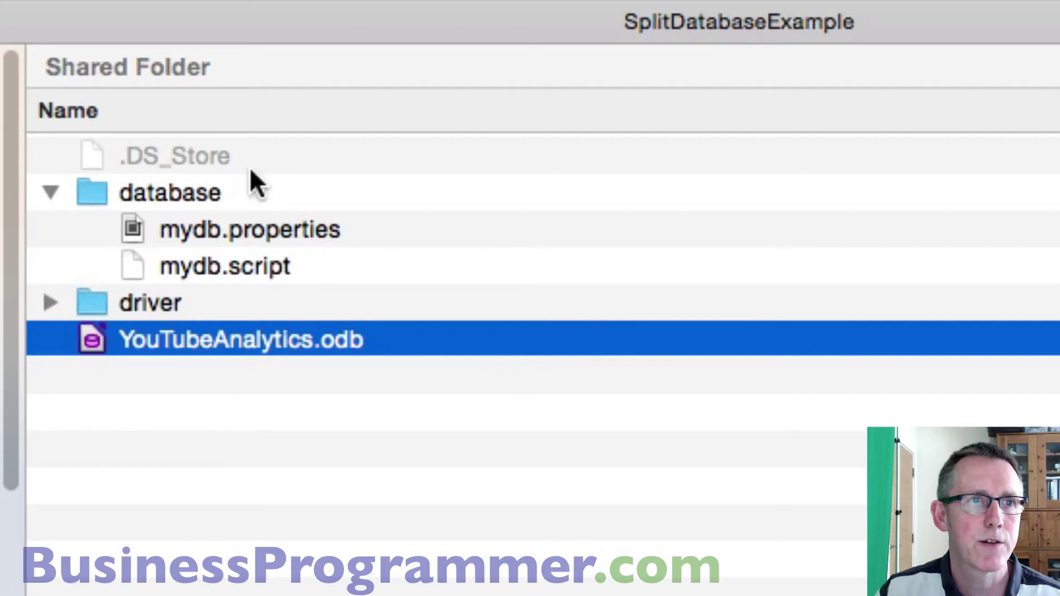
- Open YouTubeAnalytics.odb in Base with macros enabled and show its tables
left_click(48, 303)
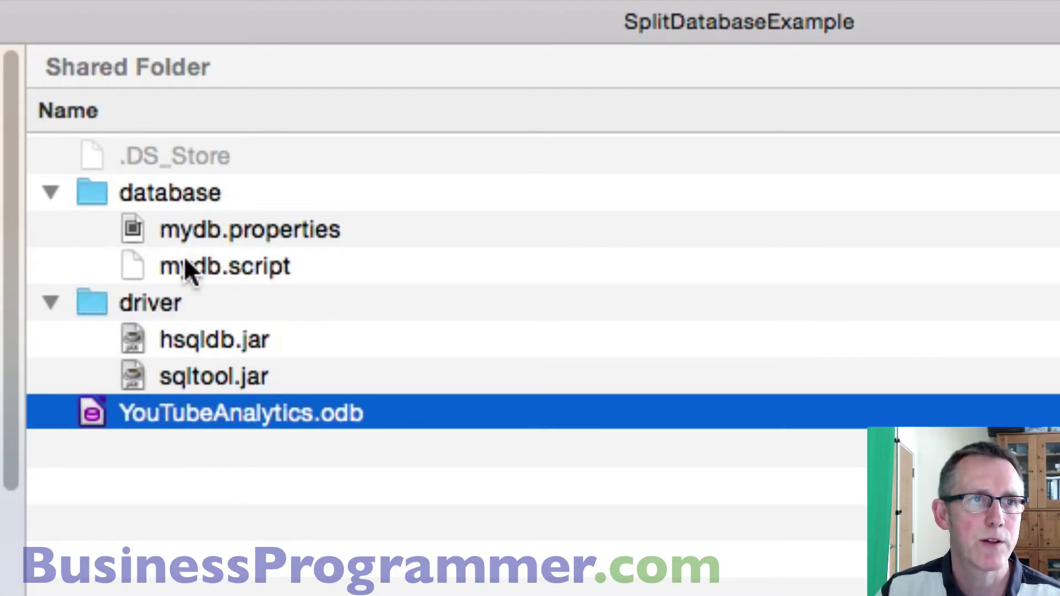
double_click(172, 411)
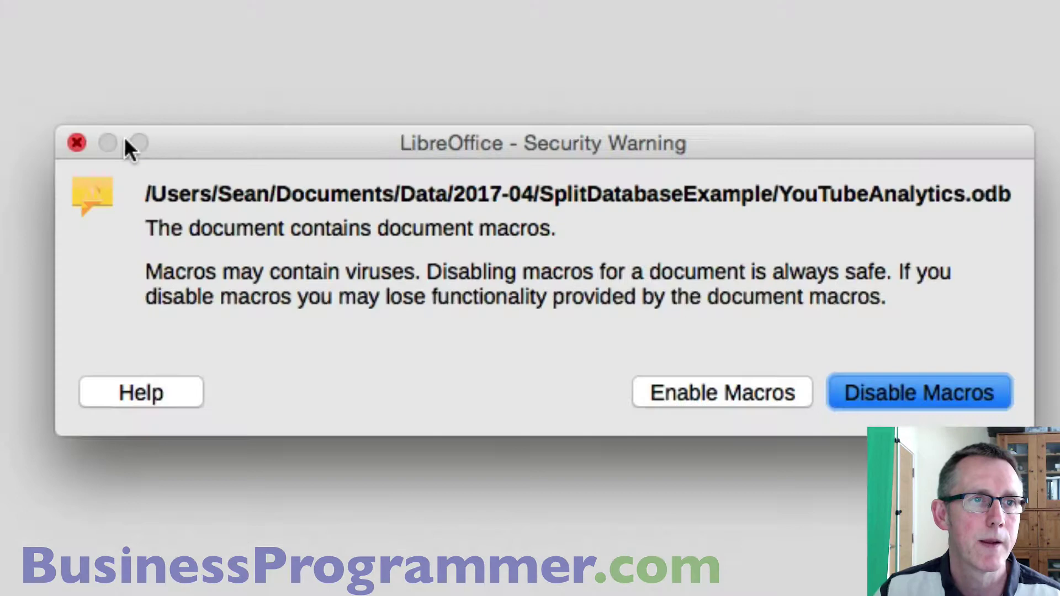
left_click(657, 395)
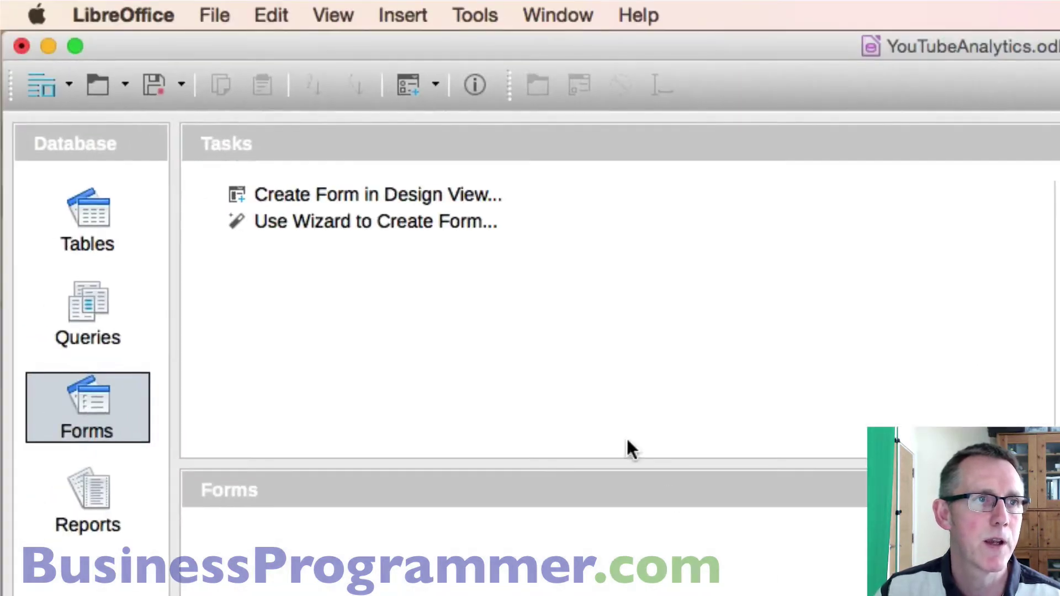
left_click(72, 206)
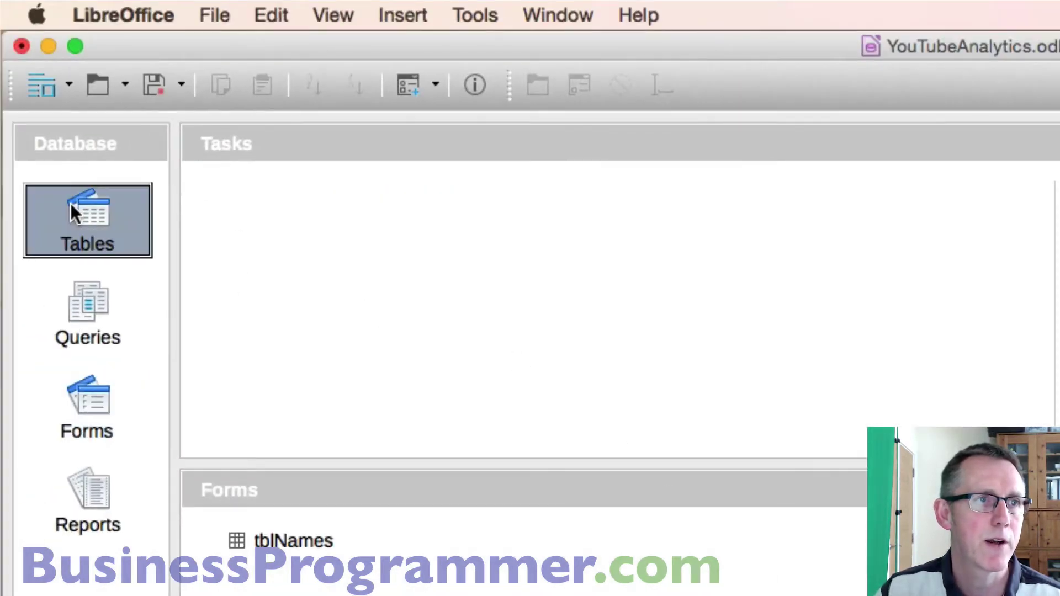
- Open tblNames, widen the ID and LastName columns, and enter the first person's first and last name
double_click(296, 546)
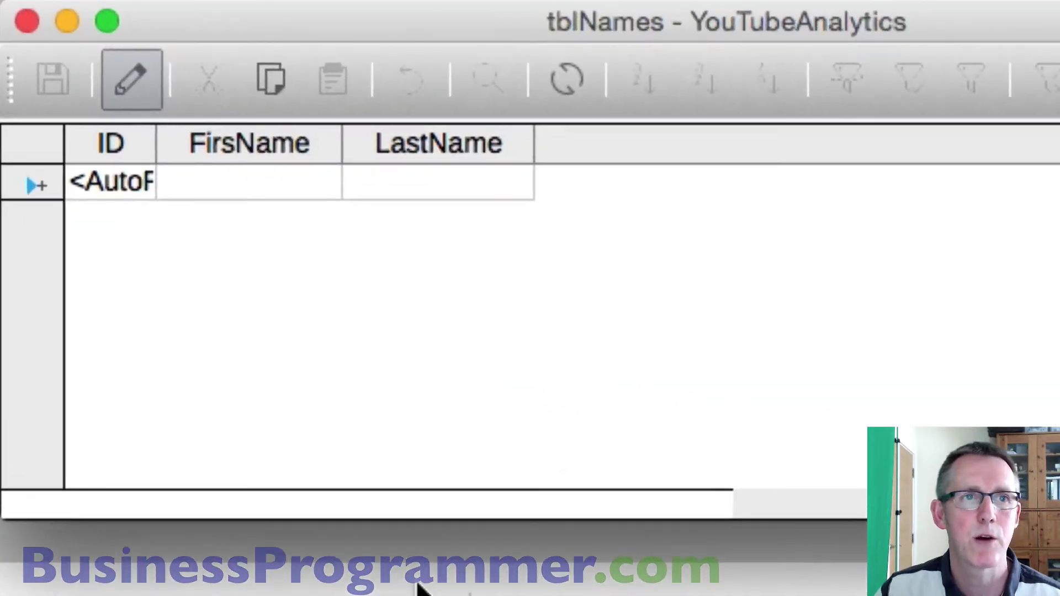
left_click_drag(157, 139, 313, 185)
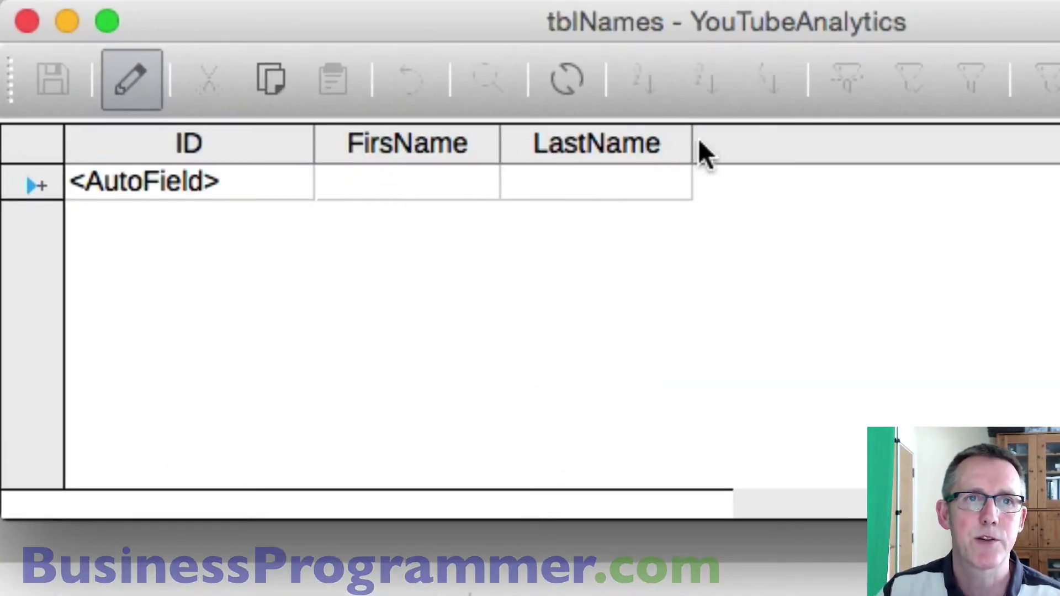
left_click_drag(691, 142, 778, 154)
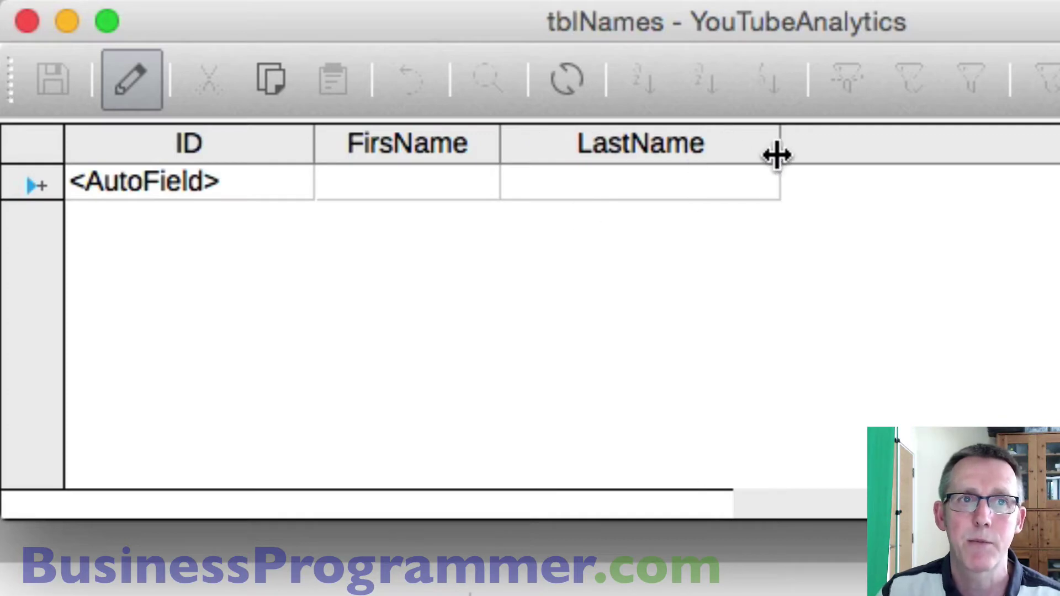
left_click(460, 182)
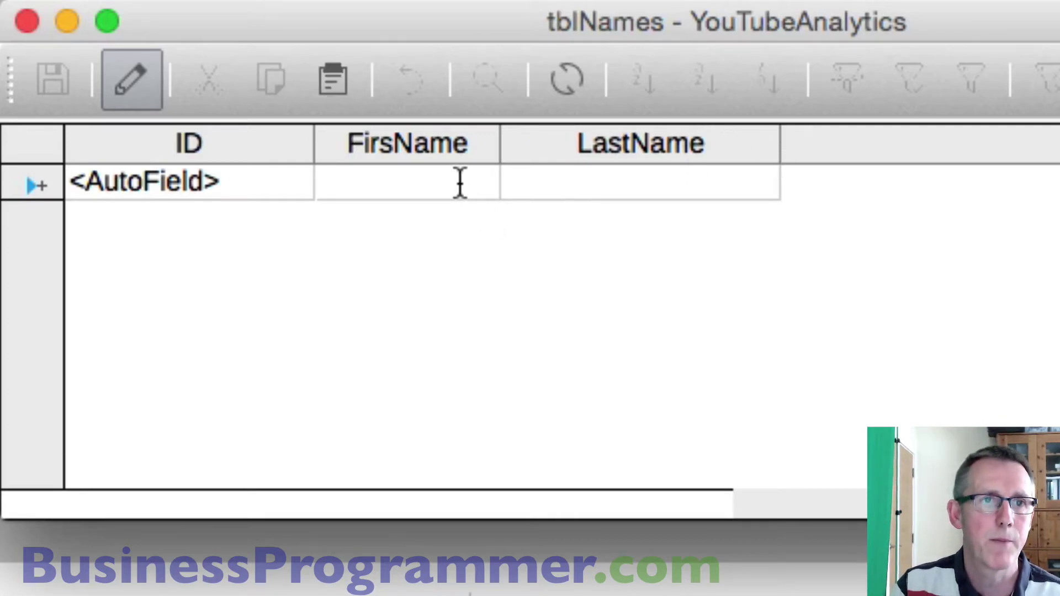
key("Tab")
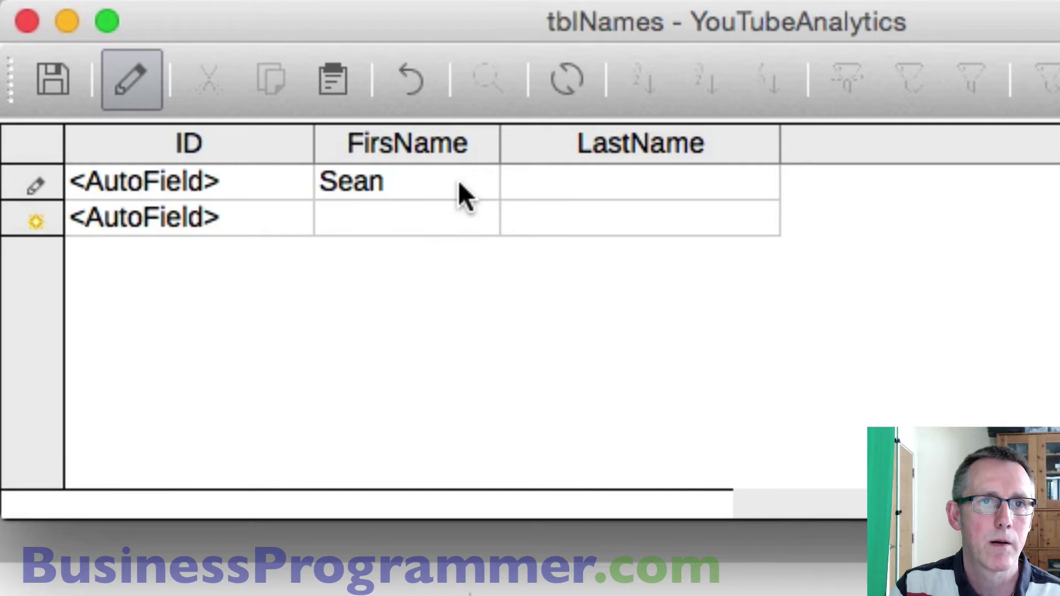
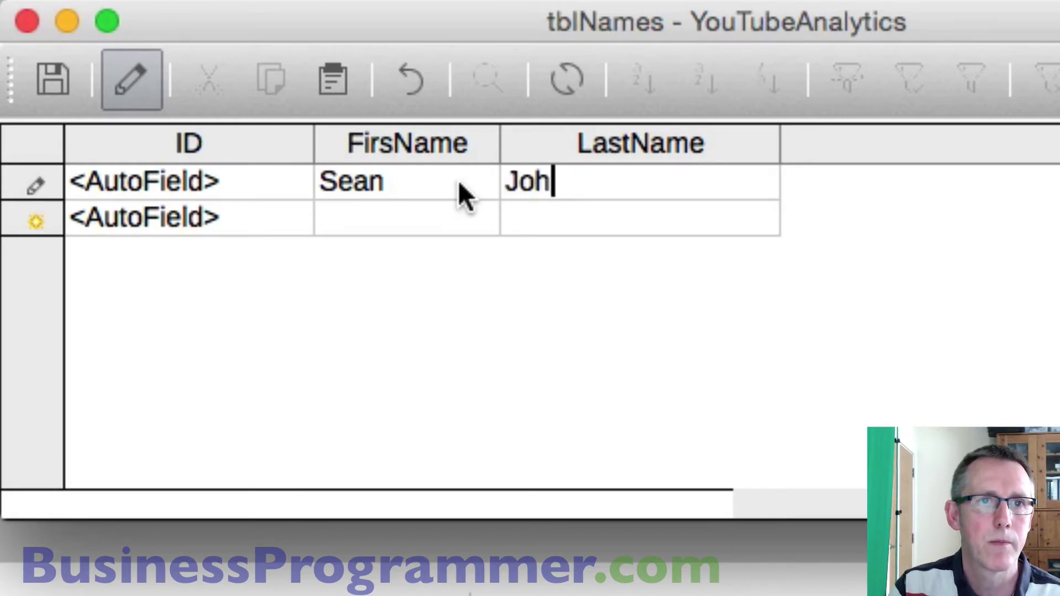
key("Tab")
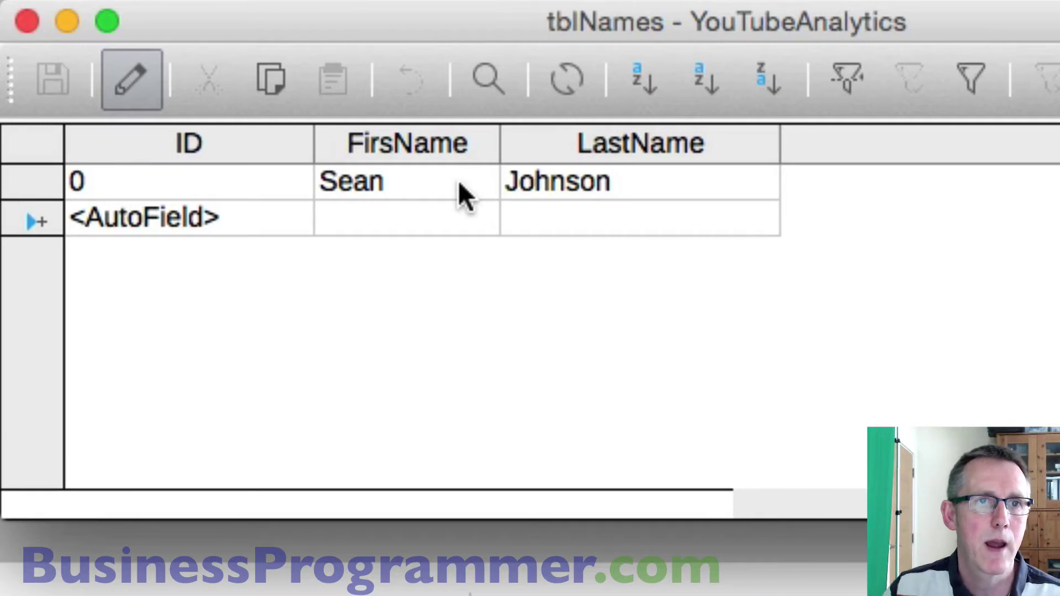
- Enter the second person's first and last name, then close the table
left_click(458, 217)
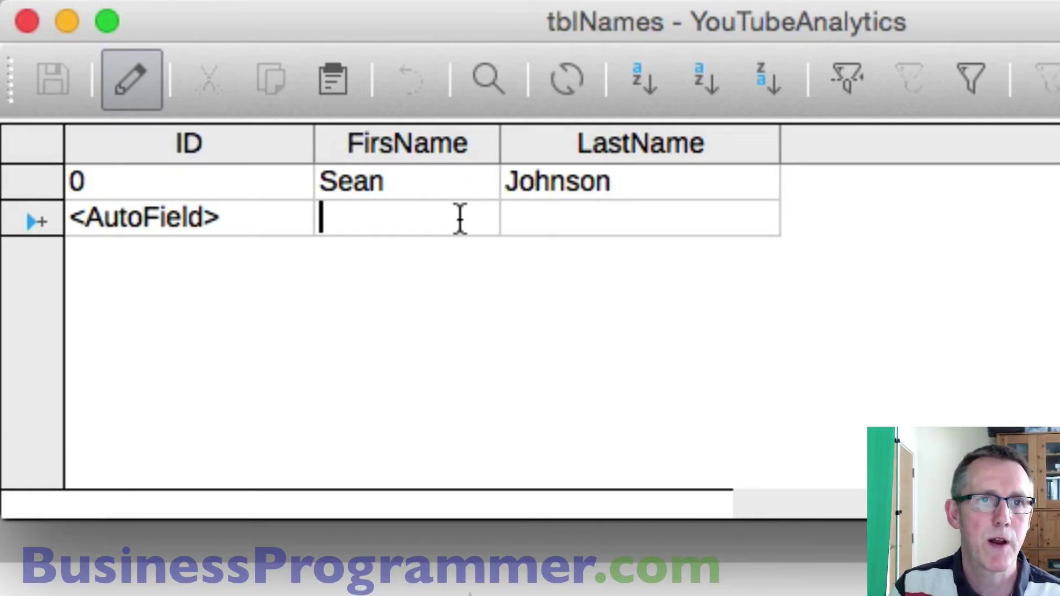
type("Bill")
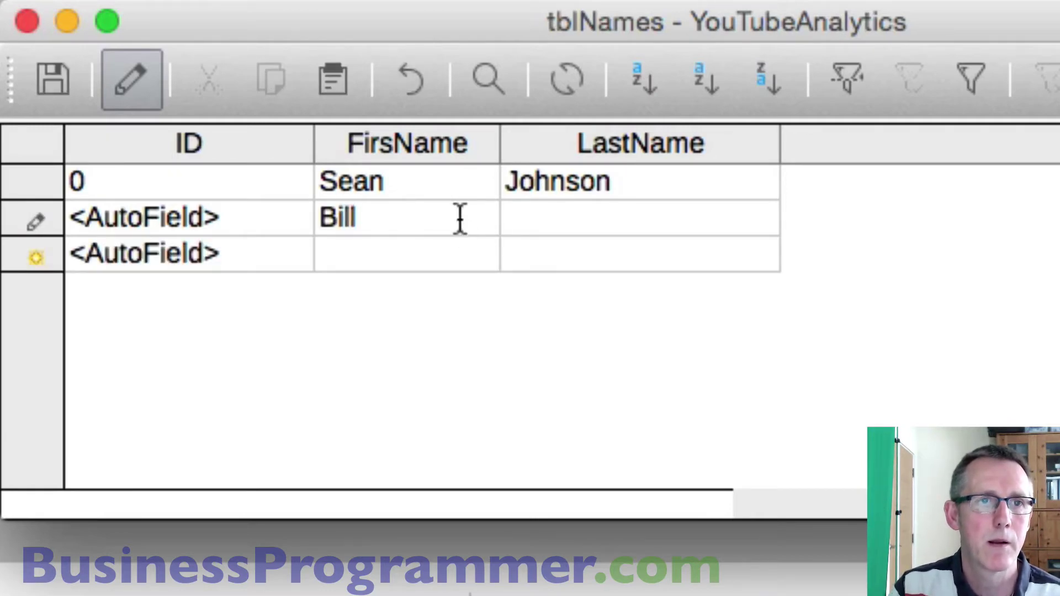
key("Tab")
type("Bloggs")
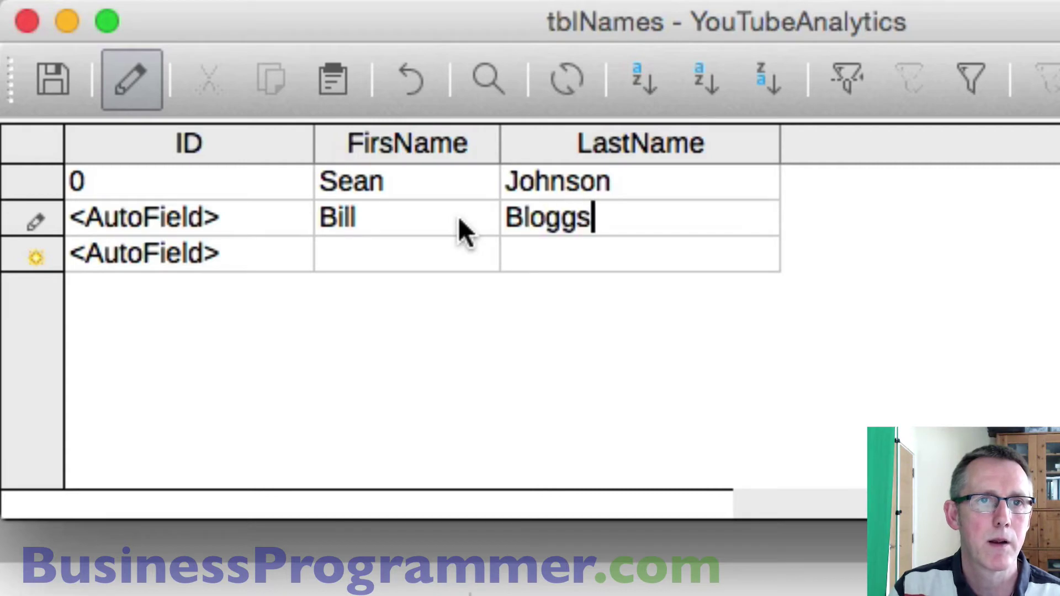
left_click(442, 257)
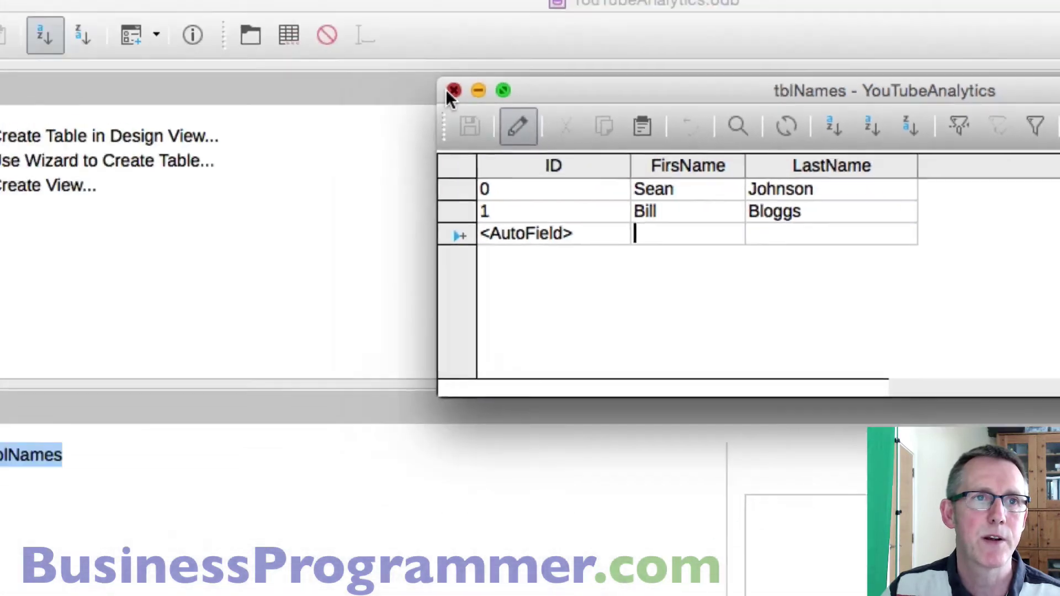
left_click(26, 22)
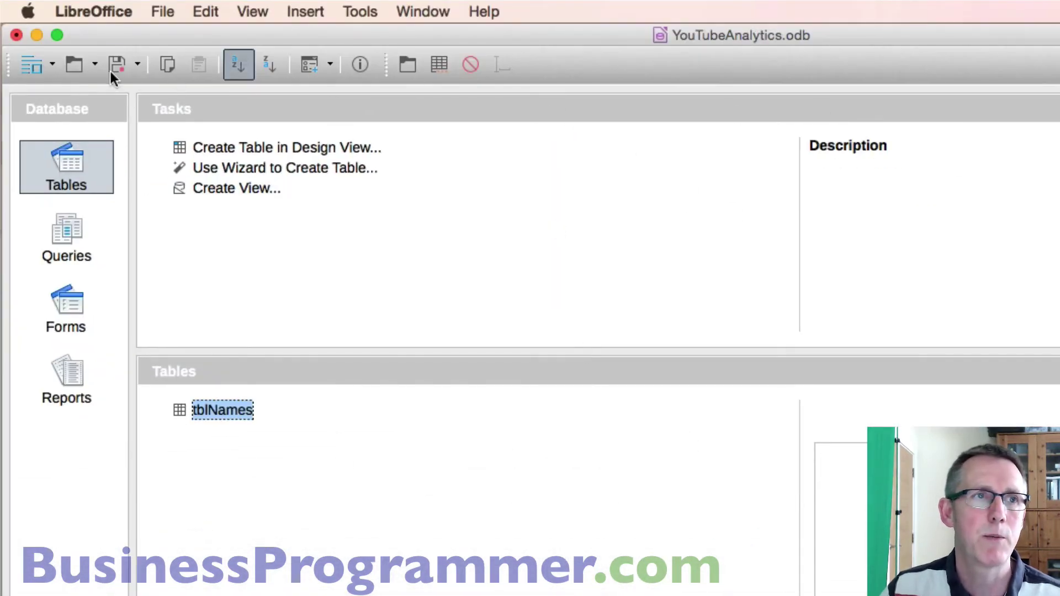
- Close YouTubeAnalytics.odb with Cmd+W, saving the changes
key("super+w")
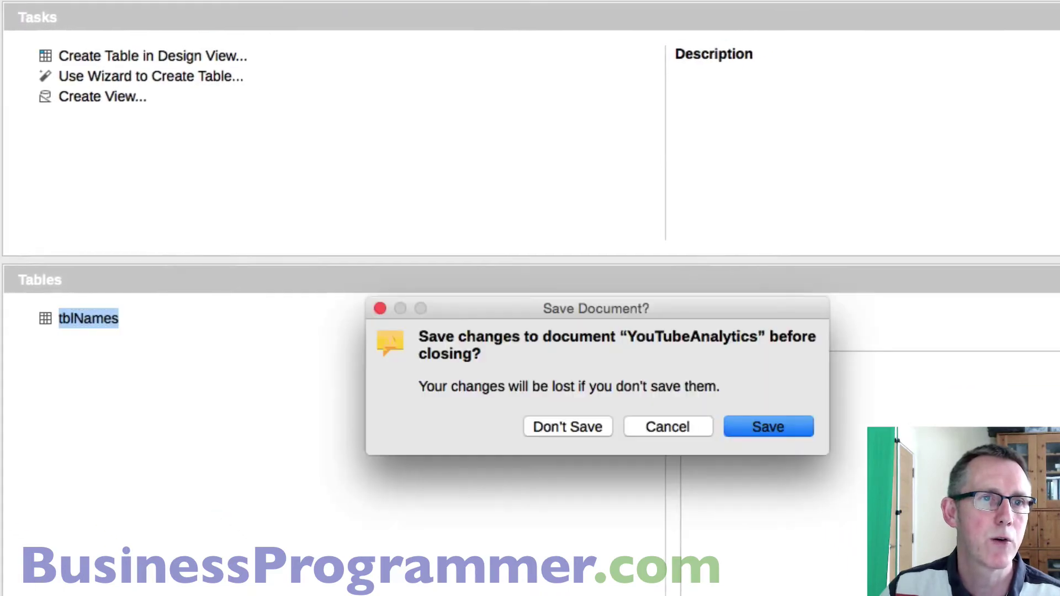
left_click(790, 429)
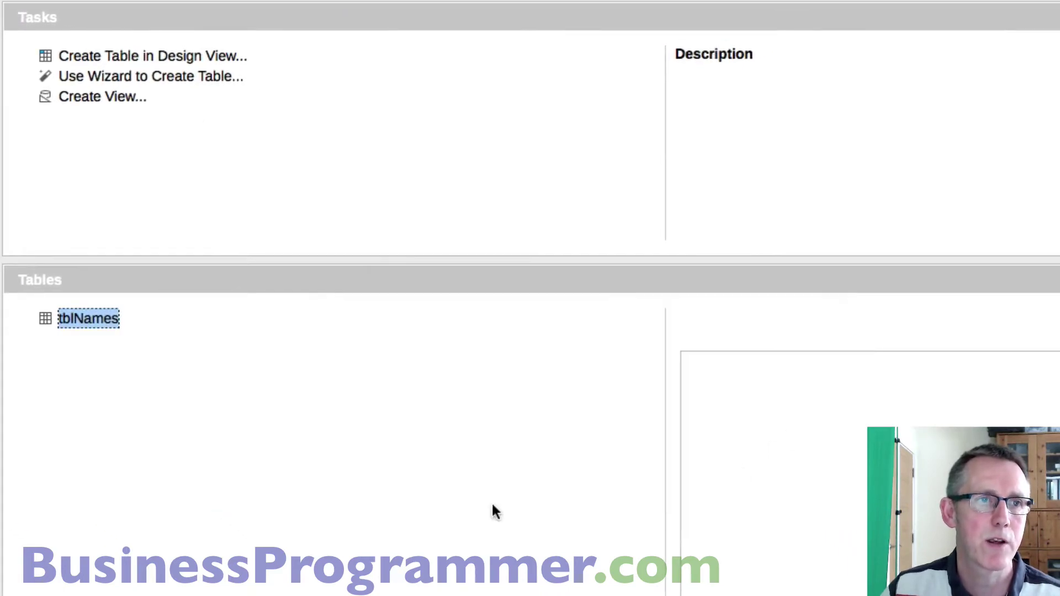
- From the parent 2017-04 folder, duplicate SplitDatabaseExample as 'SplitDatabaseExample copy'
key("super+3")
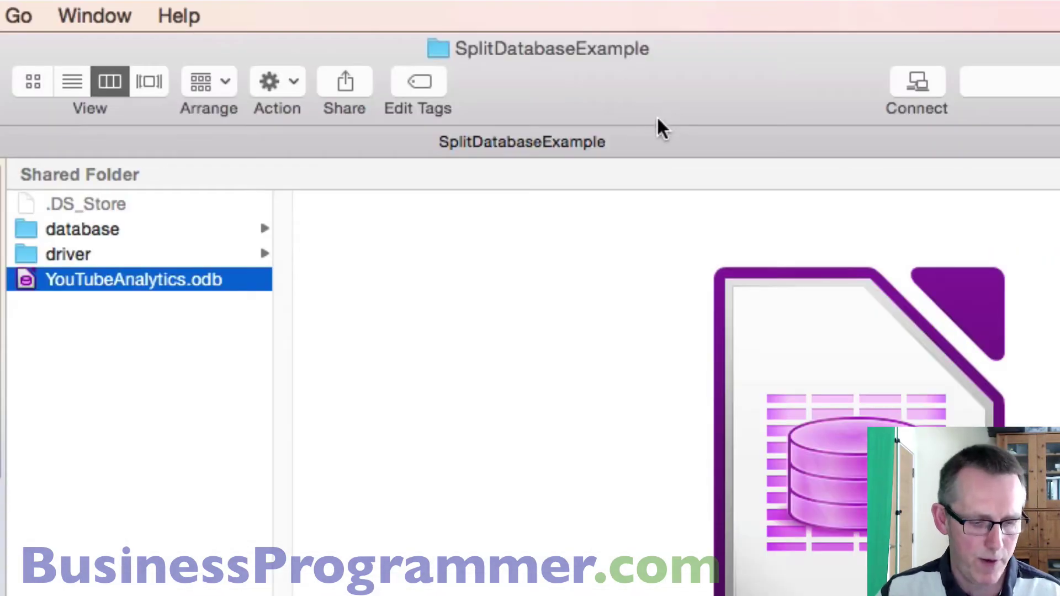
left_click(544, 47, "super")
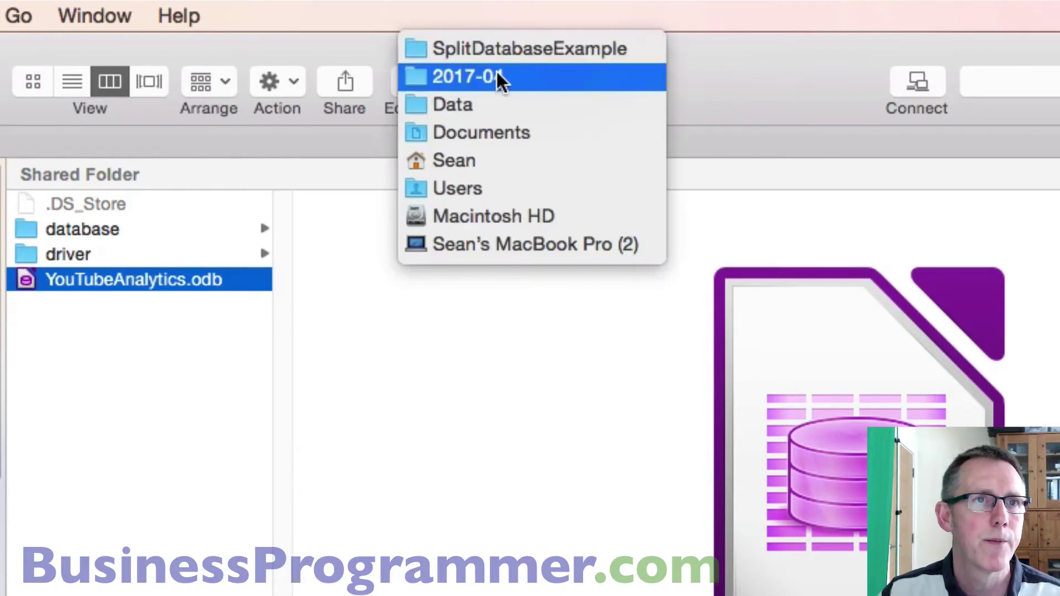
key("Escape")
key("super+Up")
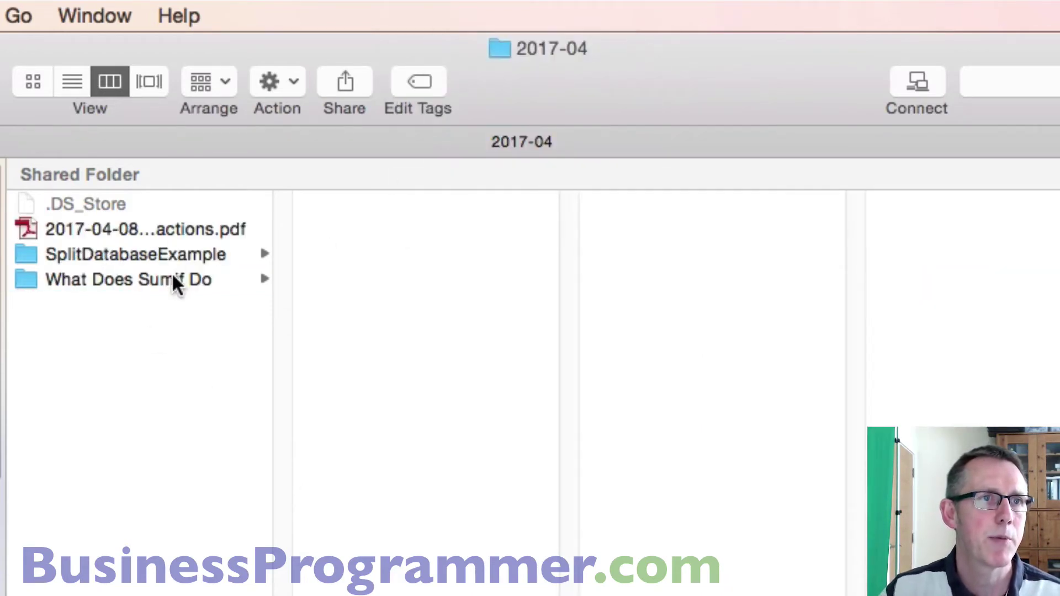
left_click(161, 253)
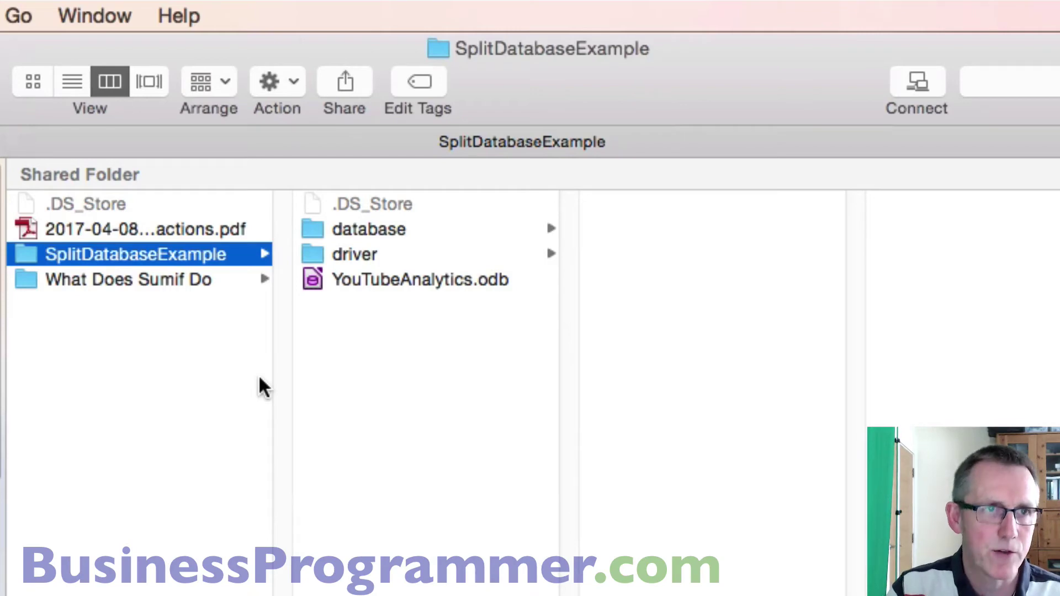
left_click(80, 506)
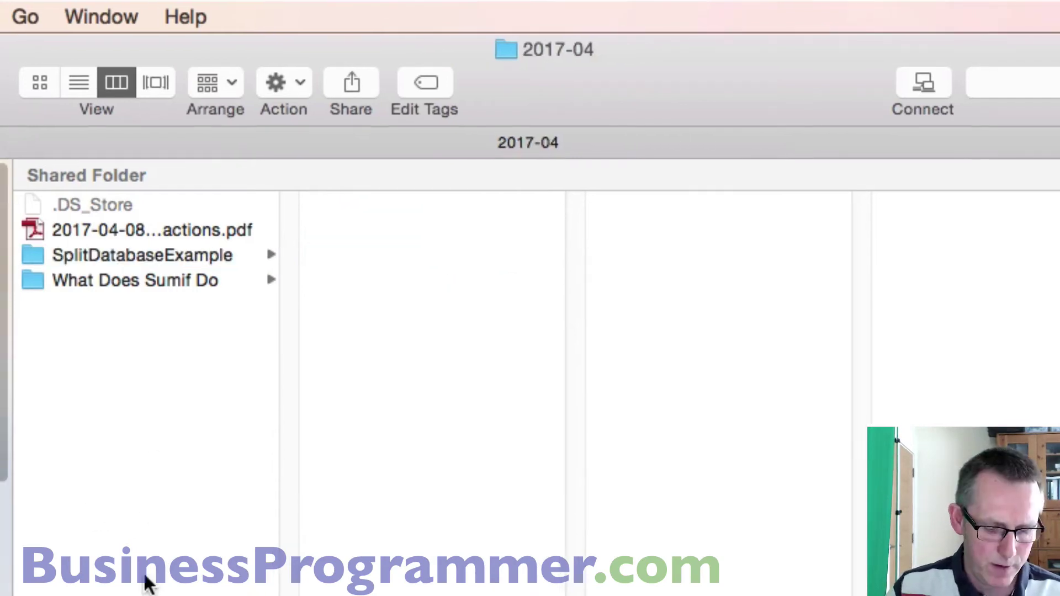
key("super+v")
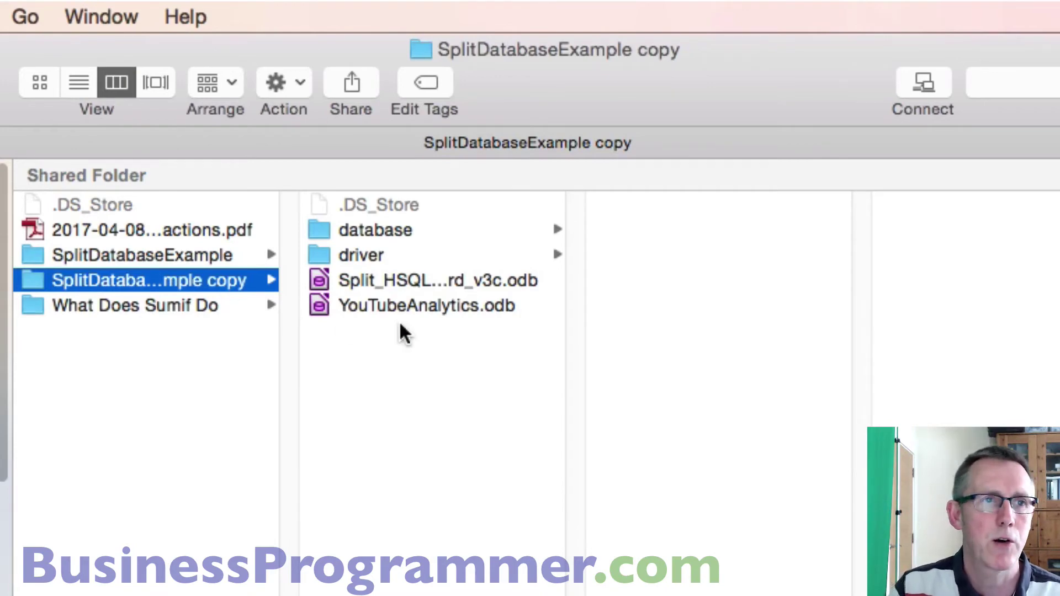
key("Up")
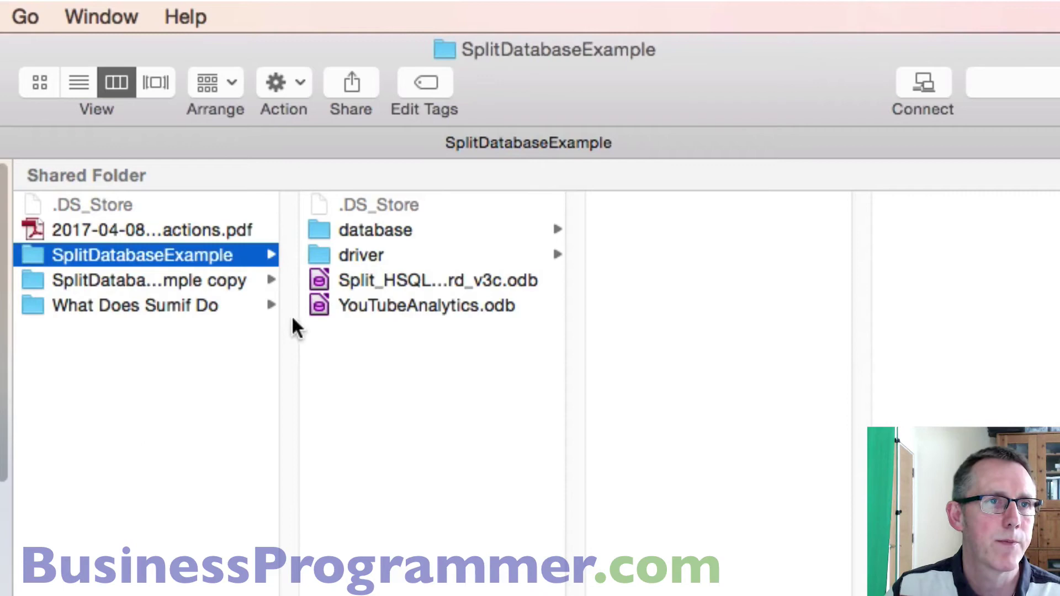
- Rename the copied folder to RecordCollection
left_click(203, 280)
left_click(201, 281)
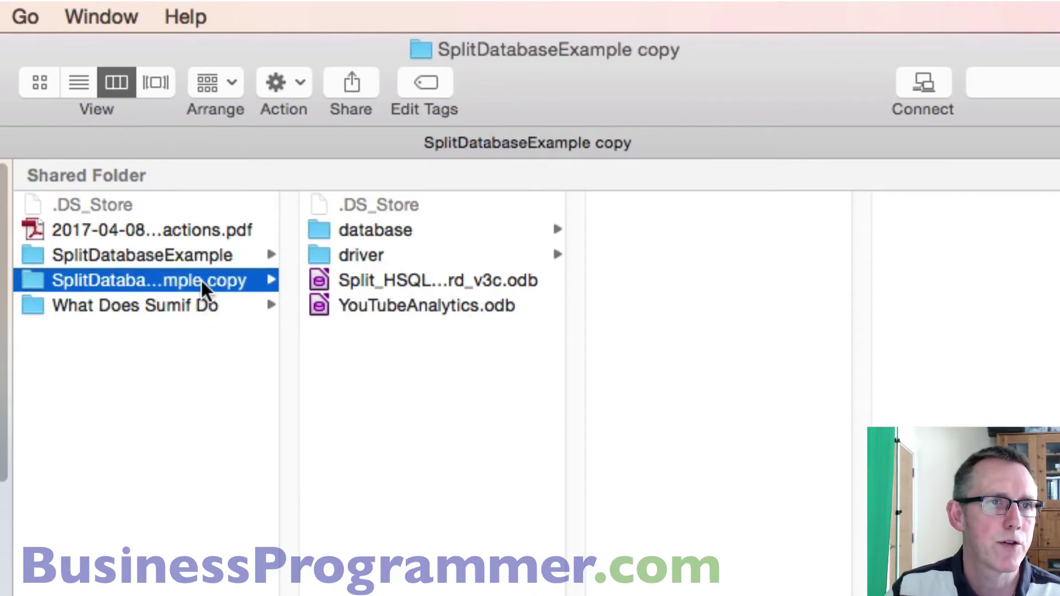
type("Re")
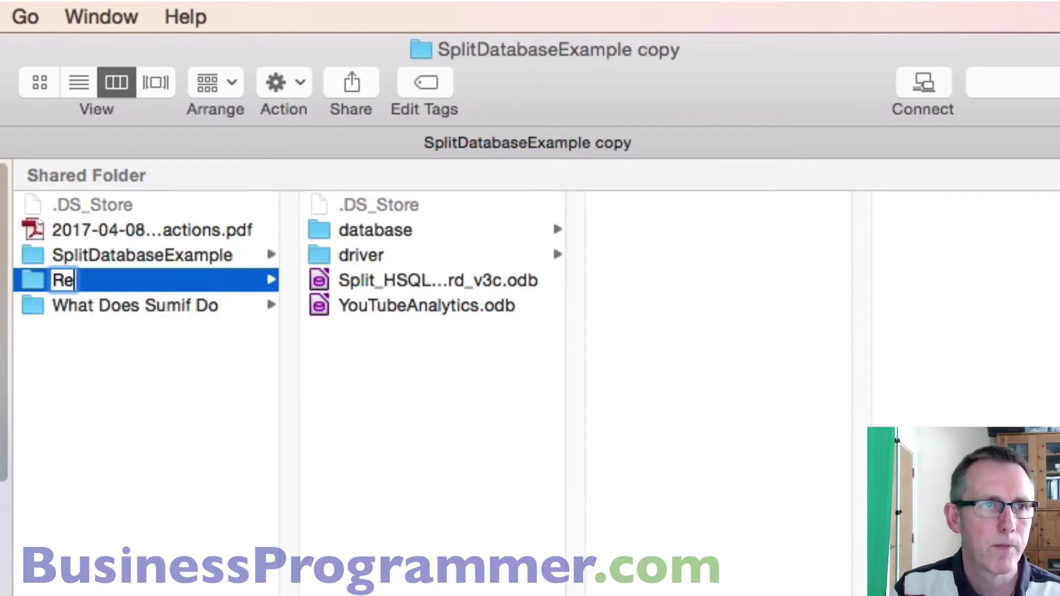
type("cordColl")
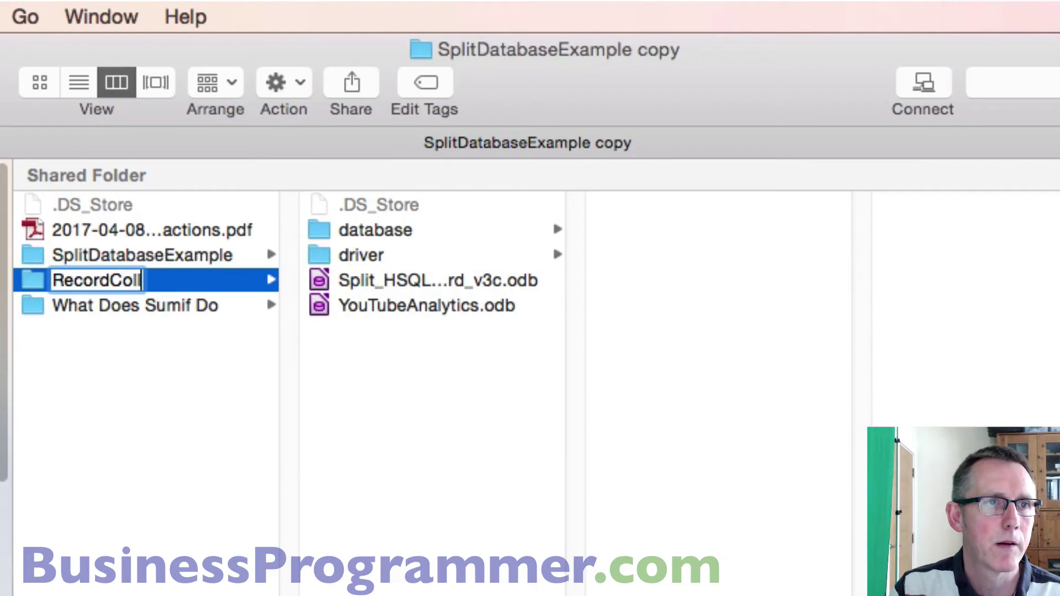
type("ection")
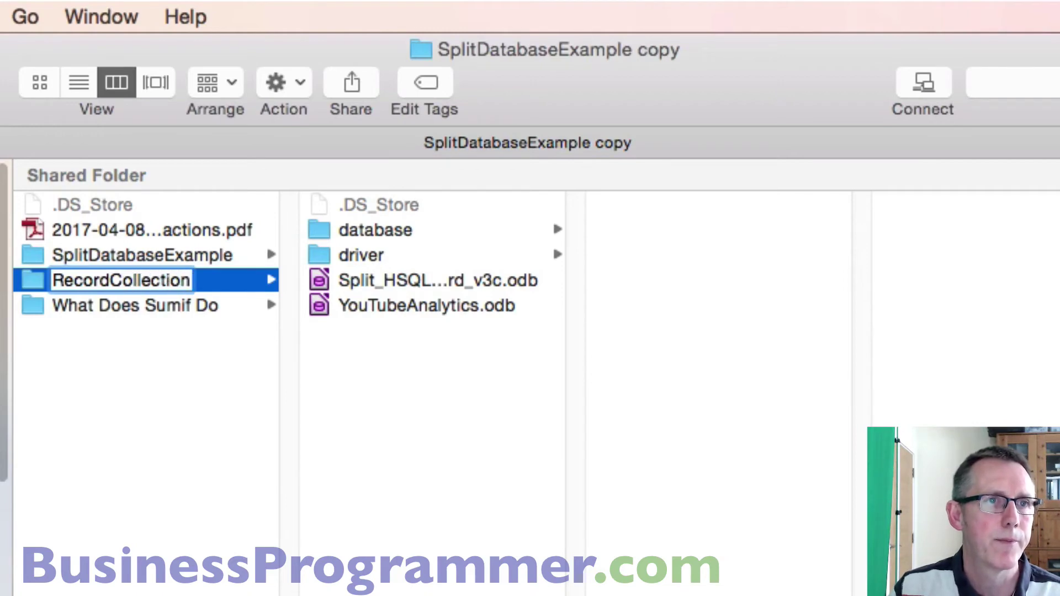
left_click(44, 284)
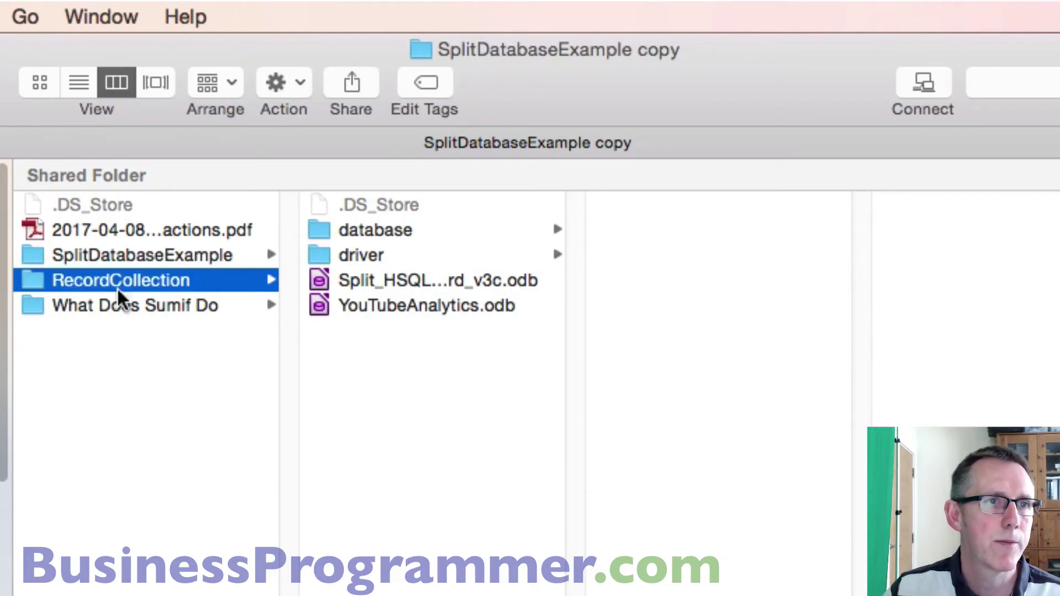
- Move the extra Split_HSQLDB wizard .odb file out of RecordCollection into Shared Folder
left_click(428, 281)
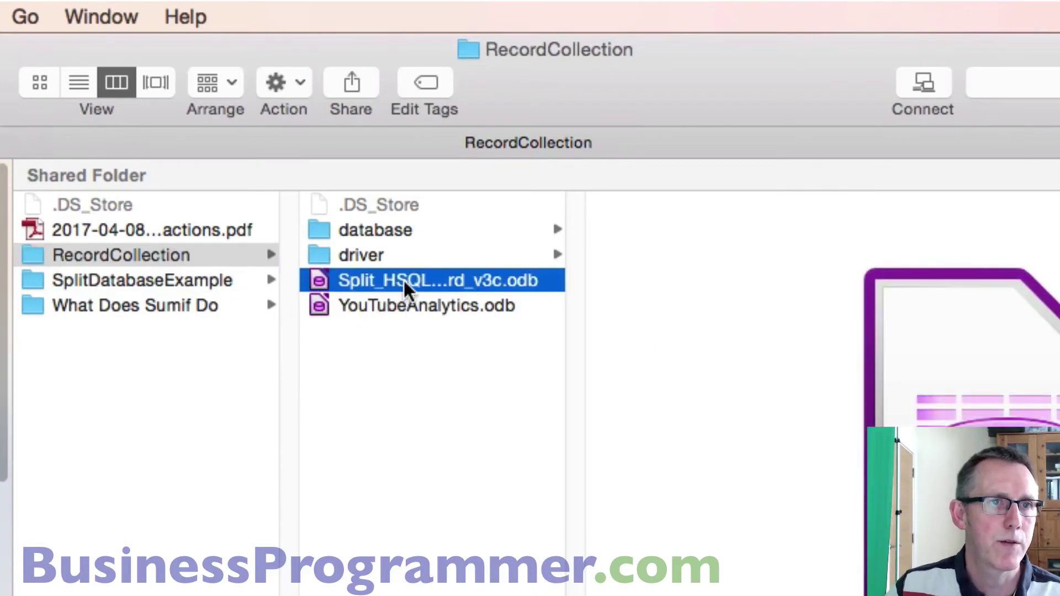
left_click_drag(403, 280, 191, 497)
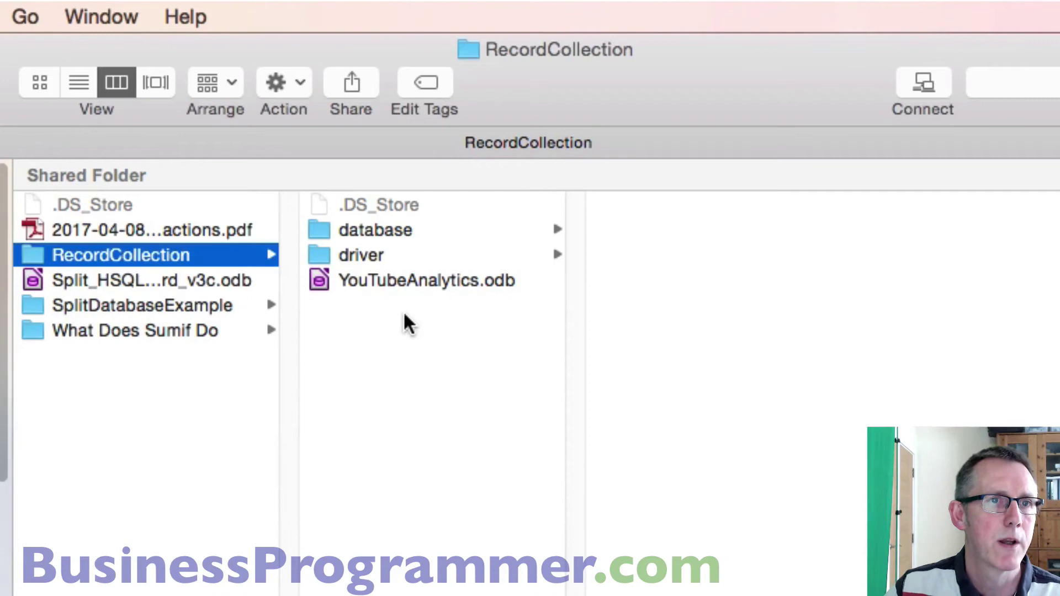
left_click(413, 282)
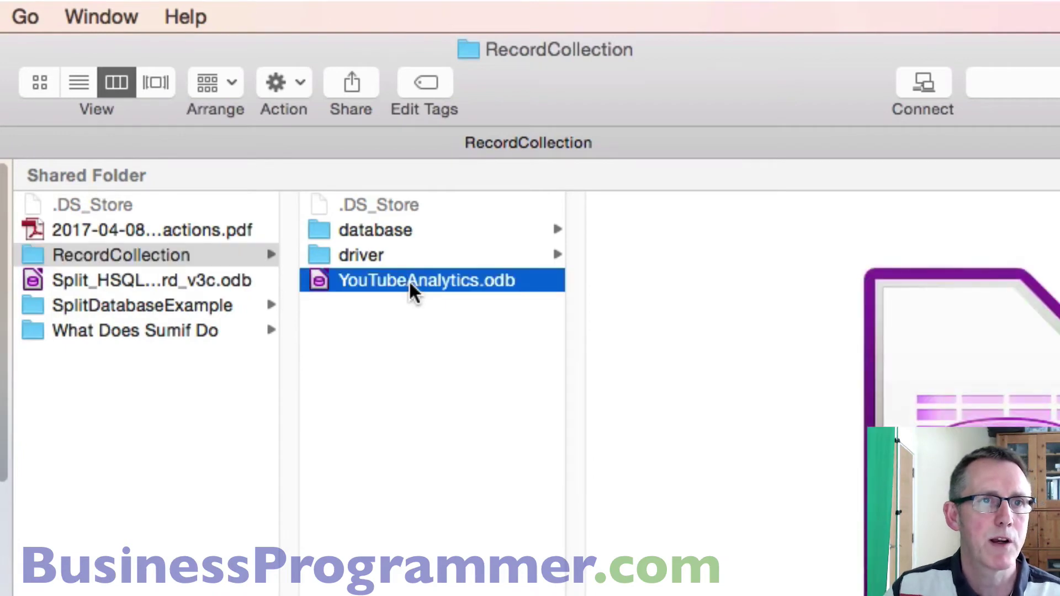
- Rename RecordCollection's YouTubeAnalytics.odb to MyRecordCollection.odb and open it
key("Return")
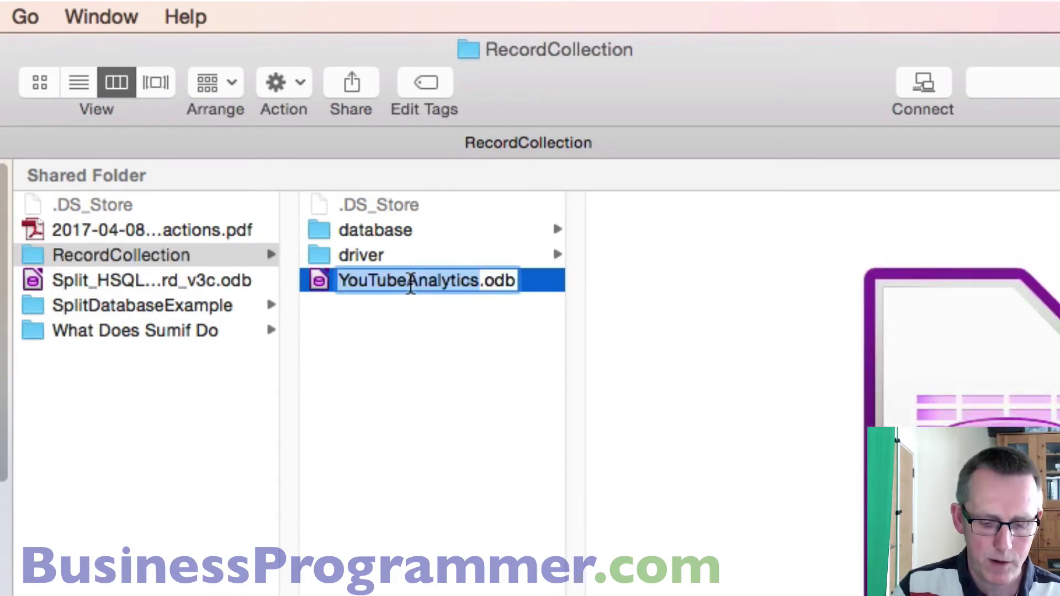
type("MyRecord")
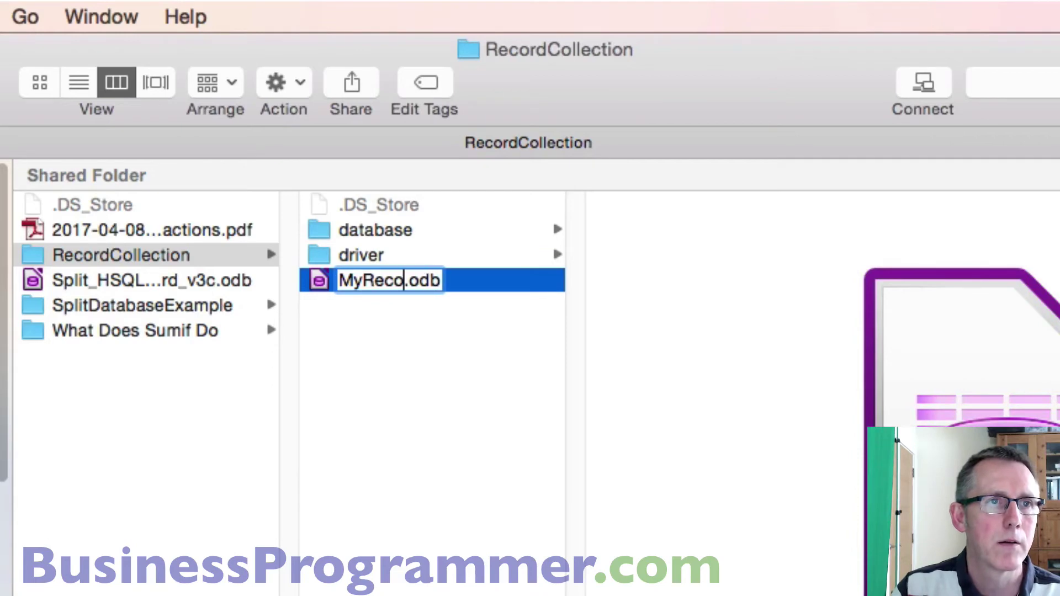
type("Co")
key("BackSpace")
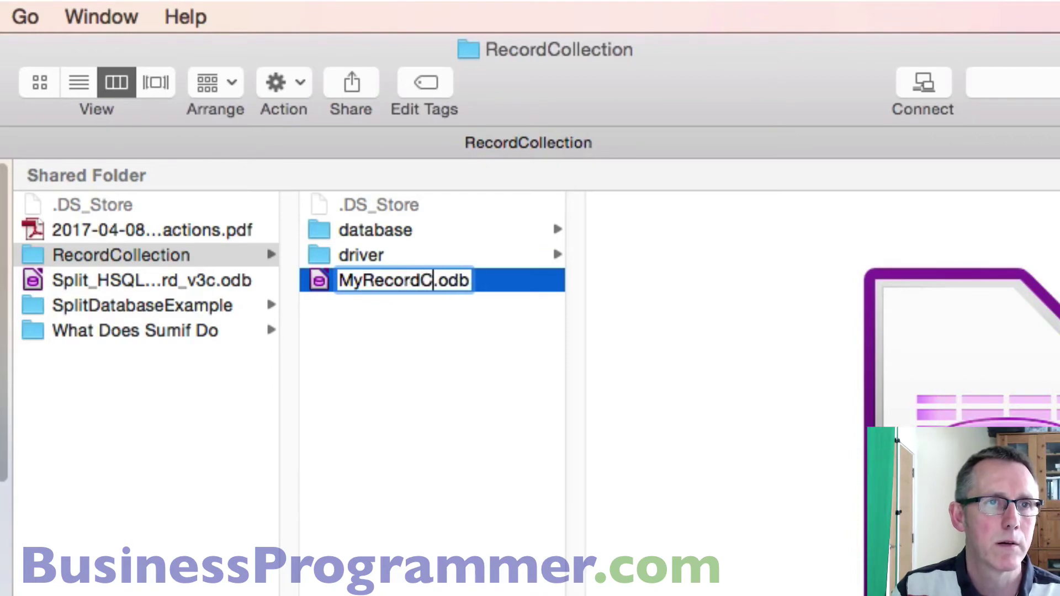
type("ollection")
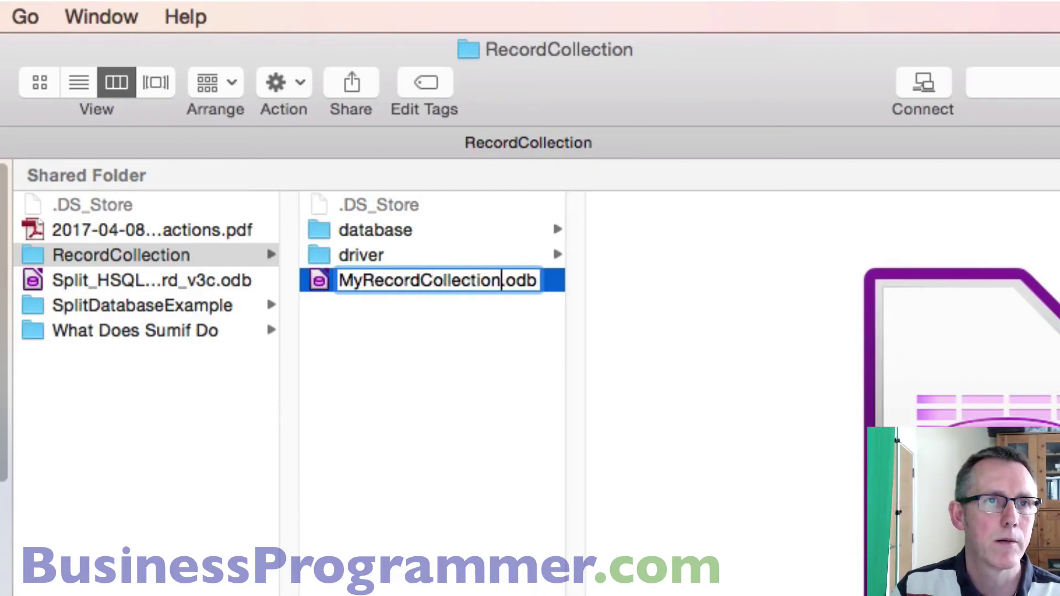
key("Return")
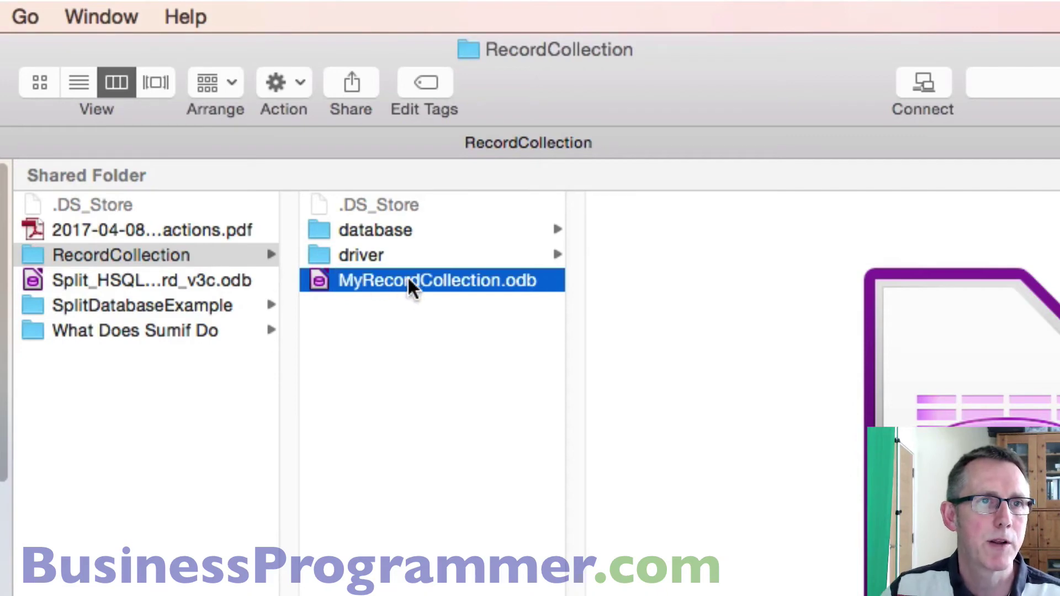
double_click(409, 280)
- With macros enabled, delete the tblNames table from the Tables list and confirm
left_click(678, 345)
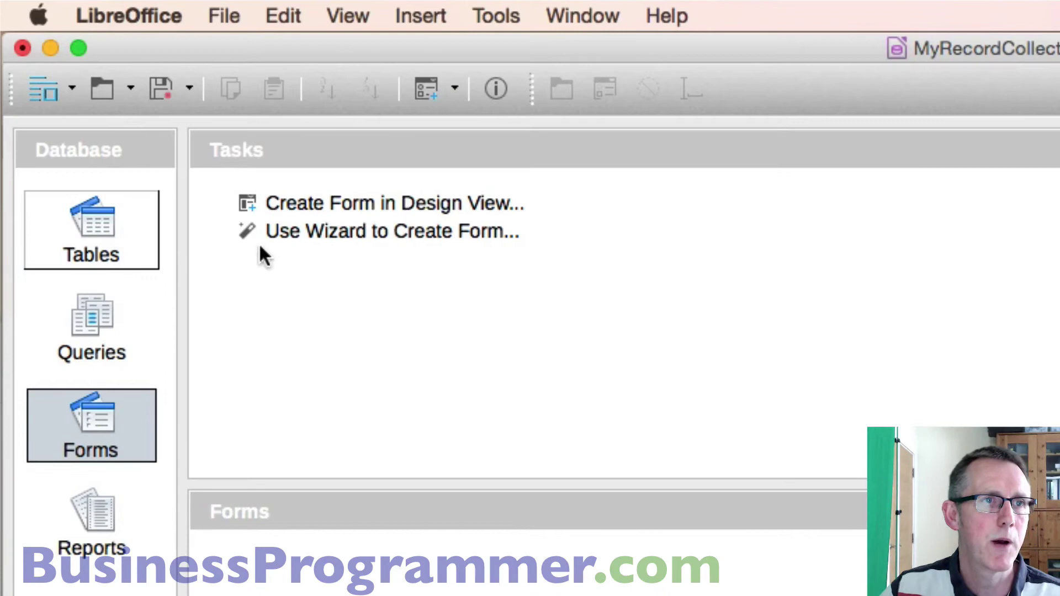
left_click(83, 264)
left_click(310, 572)
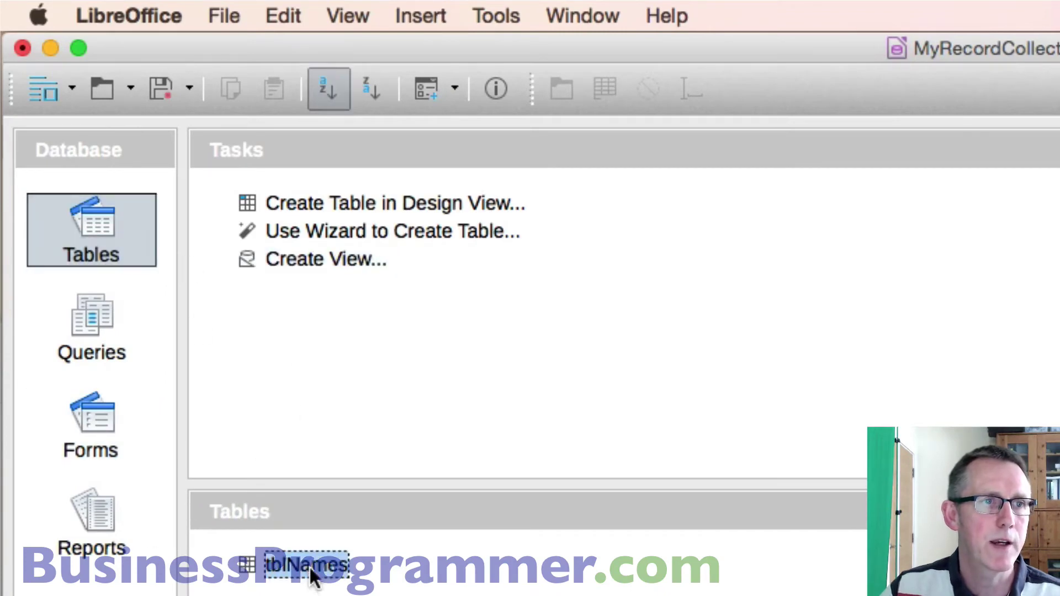
right_click(311, 572)
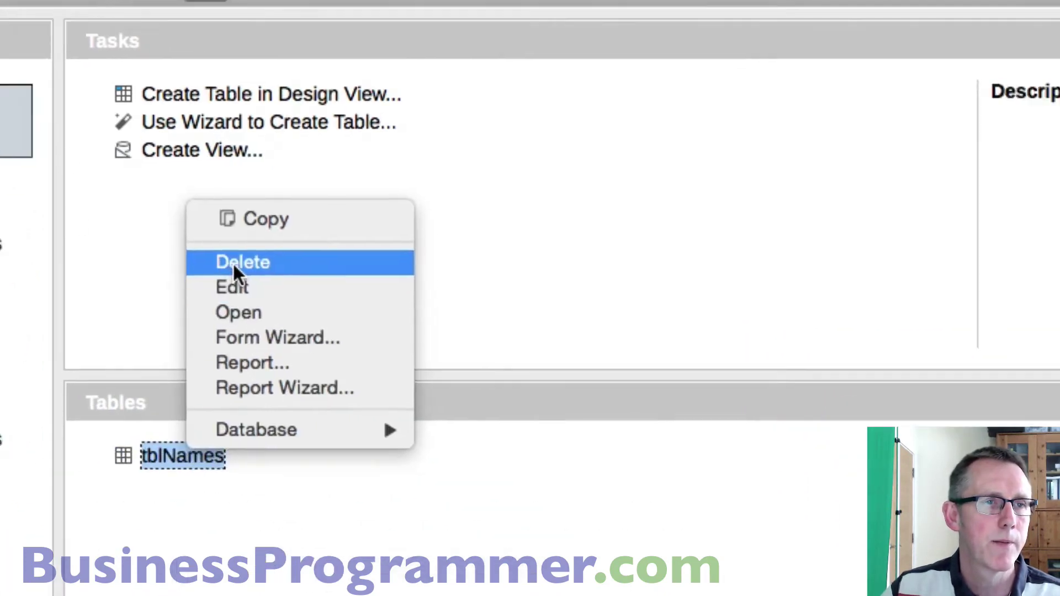
left_click(233, 262)
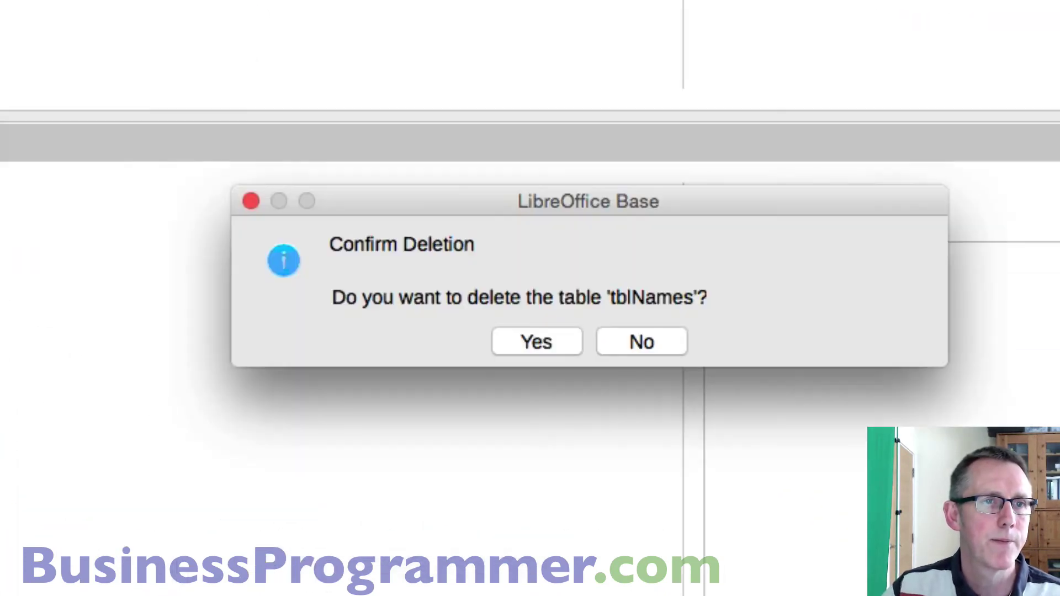
left_click(541, 340)
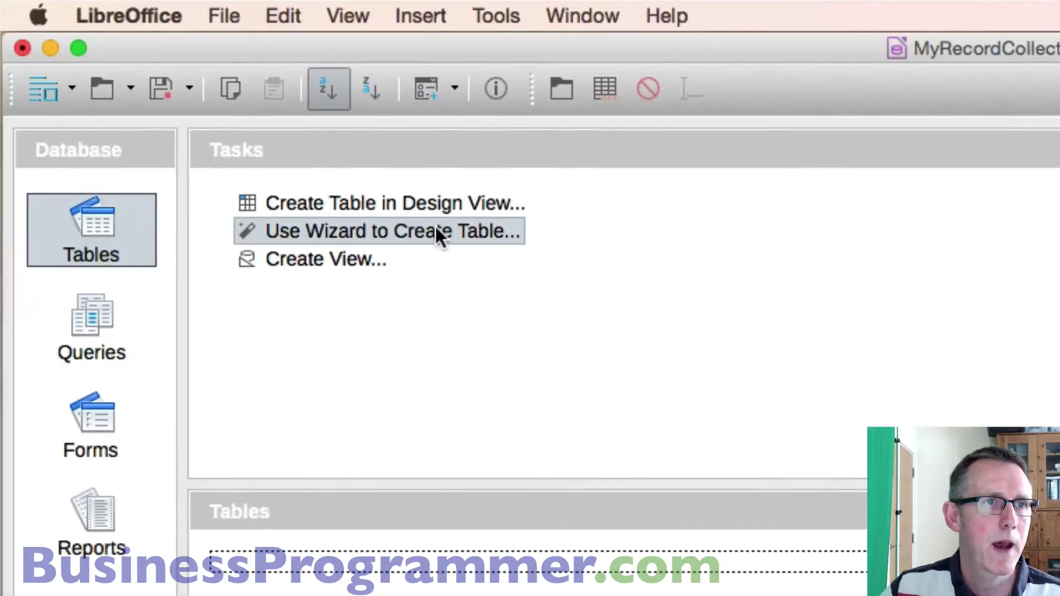
- Start a new table design and add a CDID field of type Integer
left_click(401, 204)
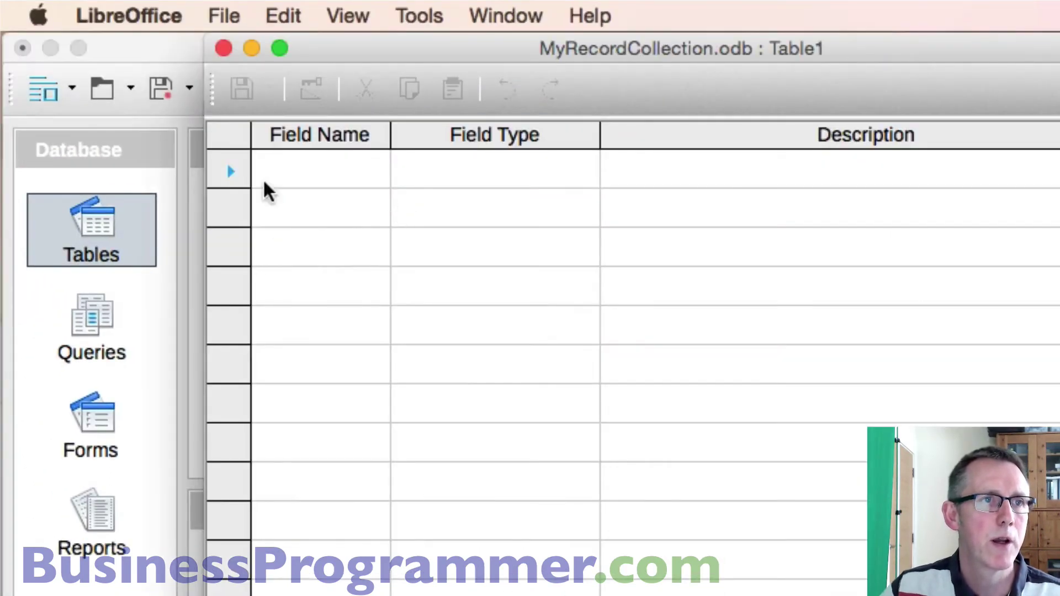
left_click_drag(448, 50, 865, 150)
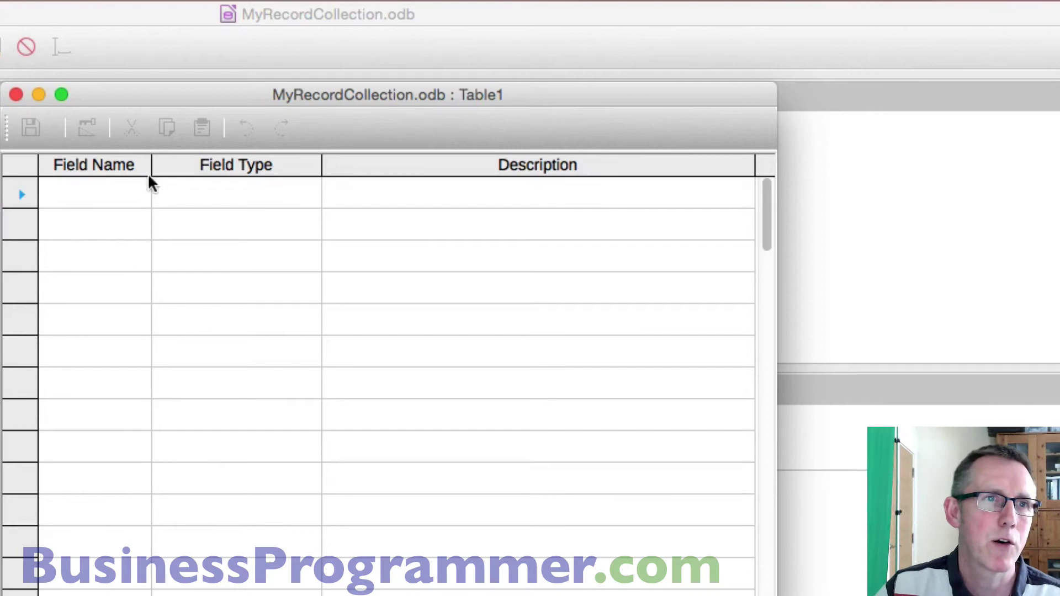
left_click(93, 190)
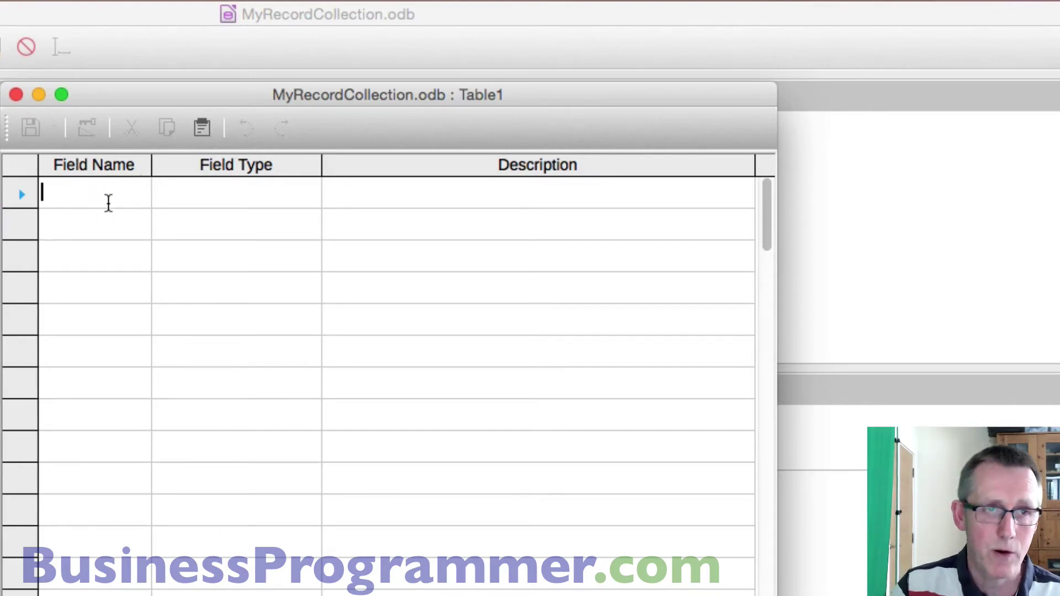
type("CDID")
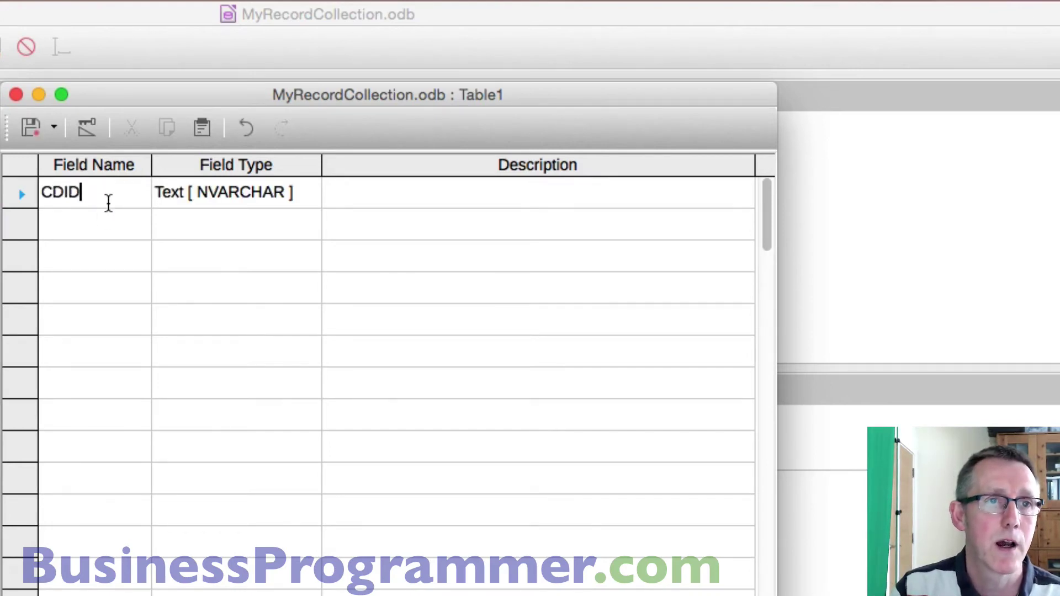
key("Tab")
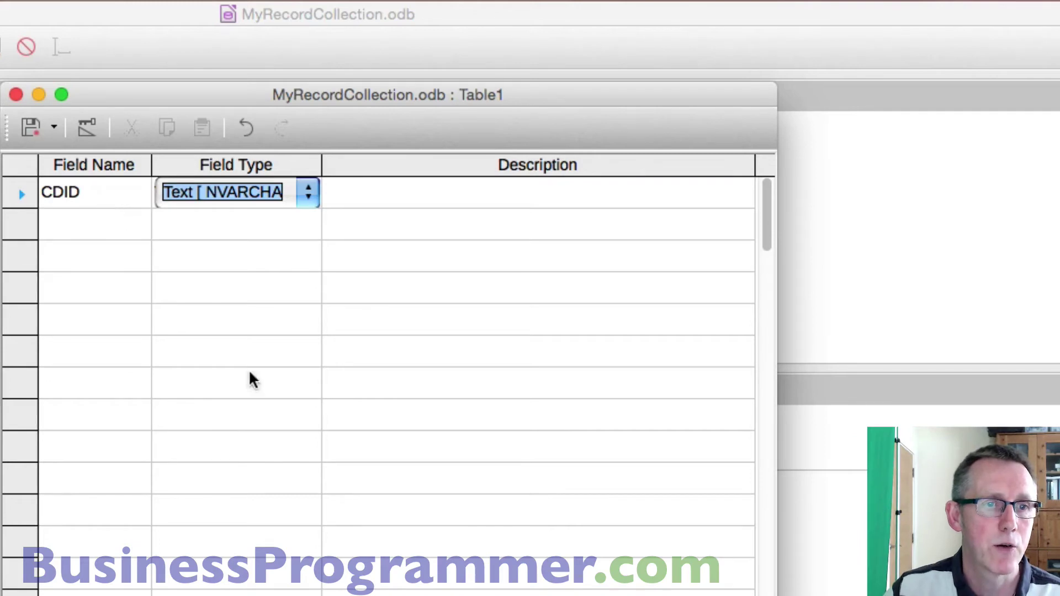
left_click(307, 197)
left_click(303, 188)
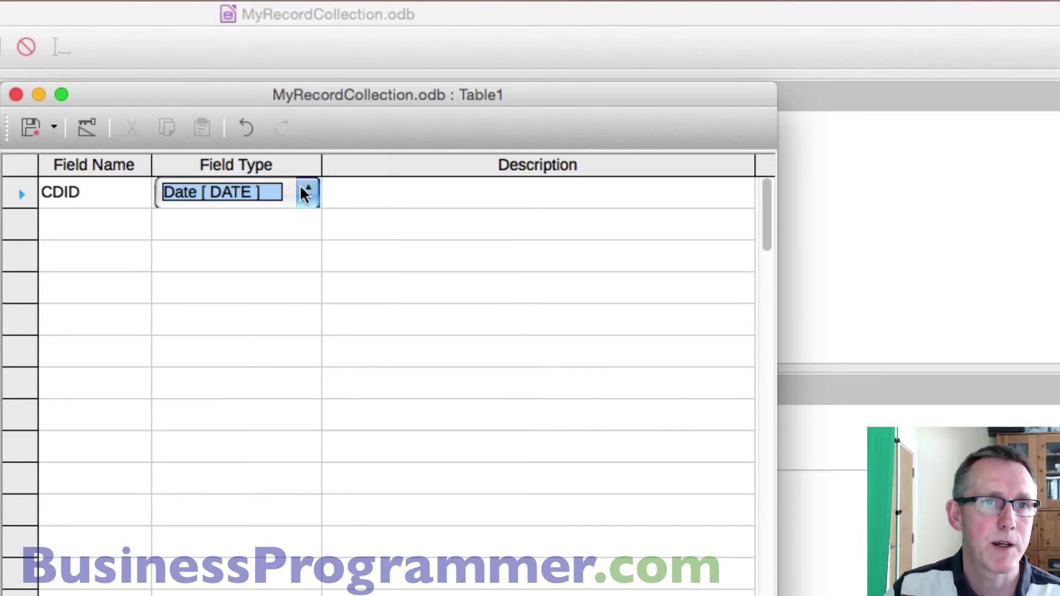
left_click(301, 186)
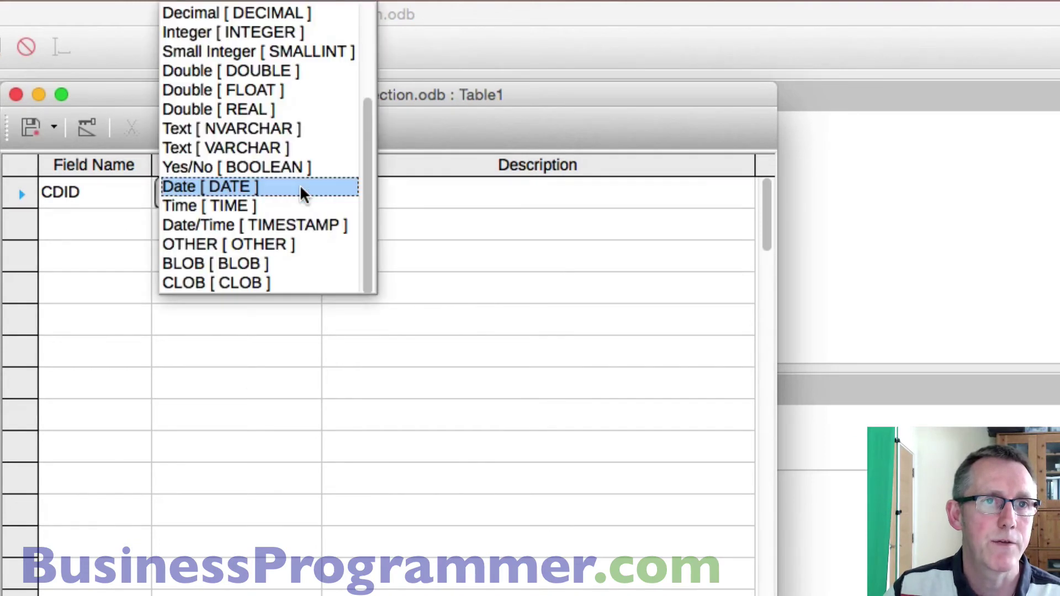
left_click(304, 28)
- Add a second field named CdName, keeping its type as Text [NVARCHAR]
left_click(76, 219)
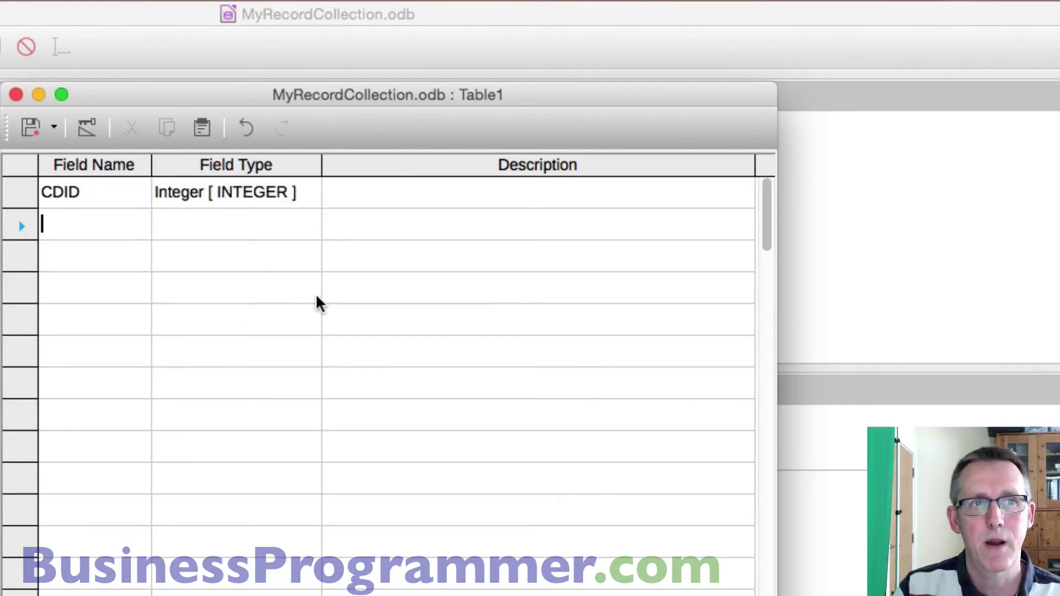
type("CD")
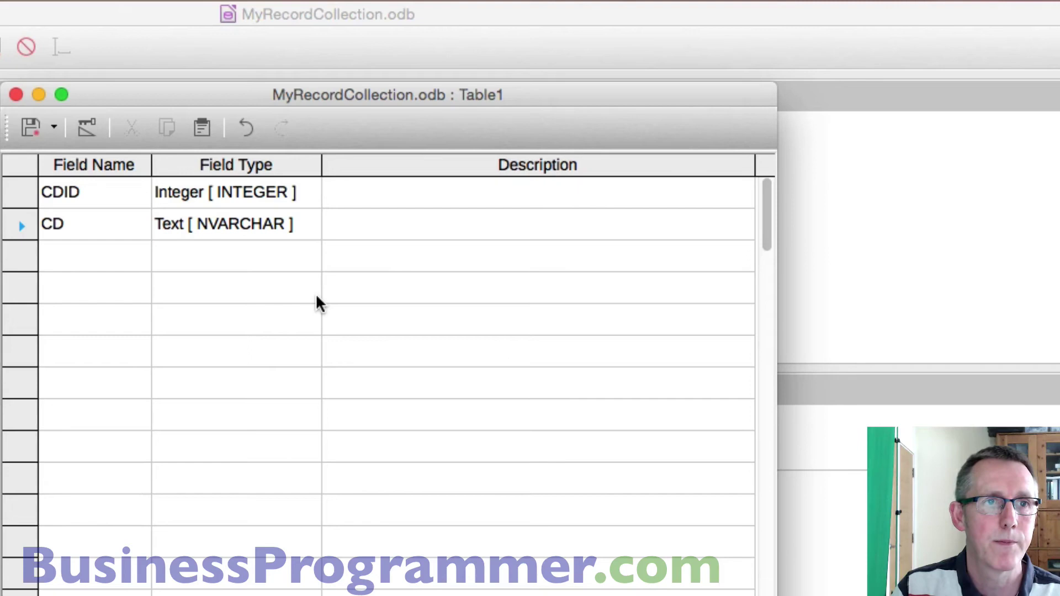
key("BackSpace")
type("dName")
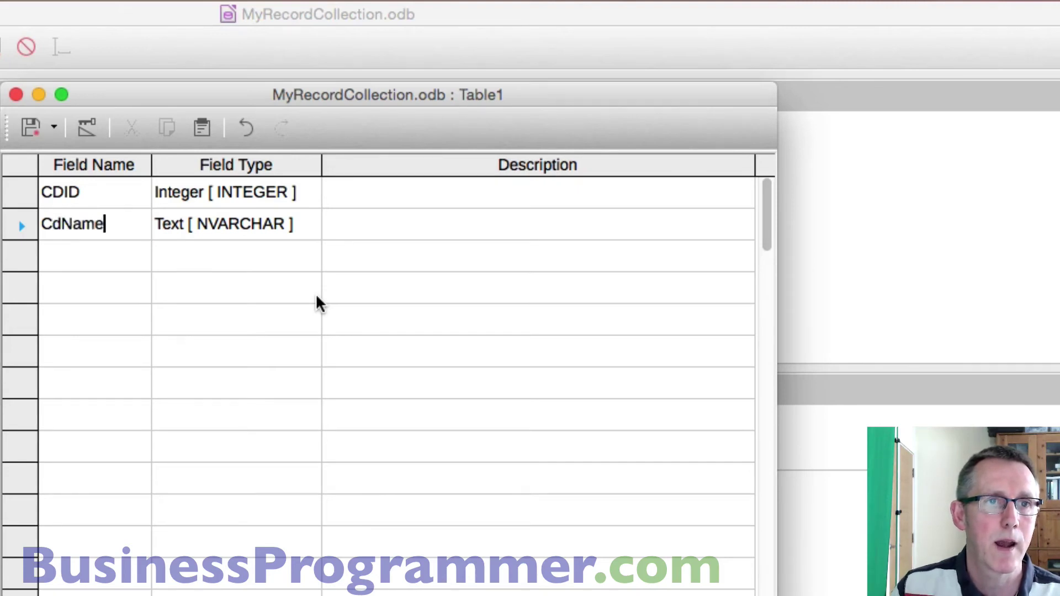
key("Tab")
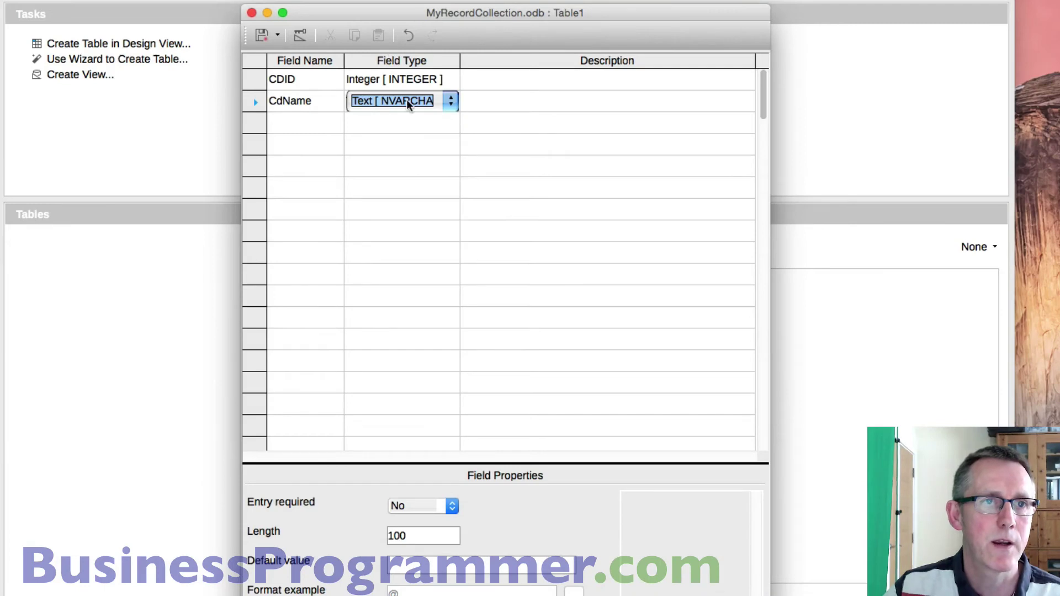
- Set the CDID field's AutoValue property to Yes so it auto-increments
left_click(408, 79)
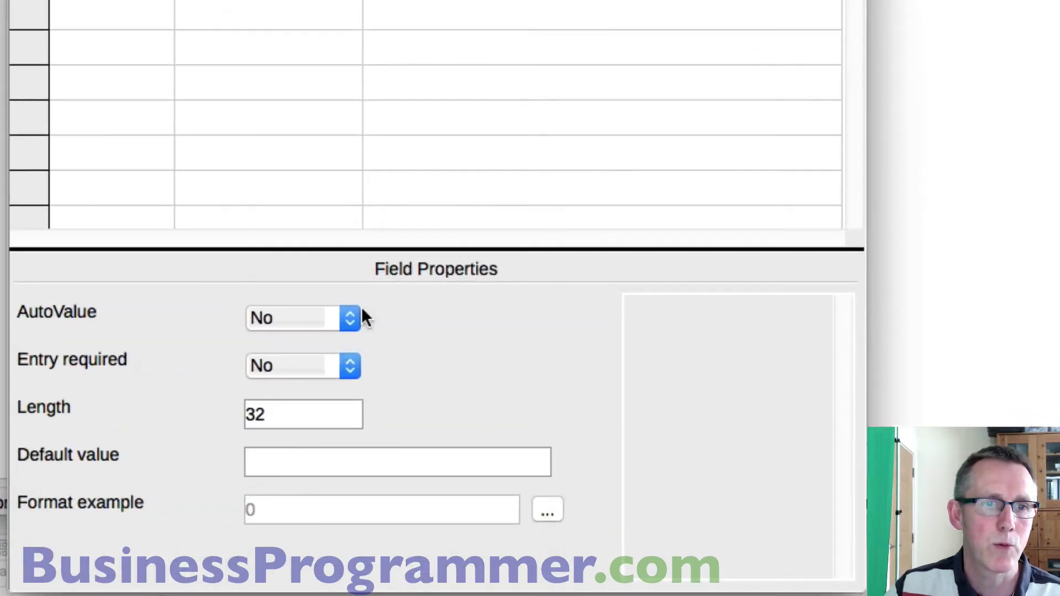
left_click(393, 390)
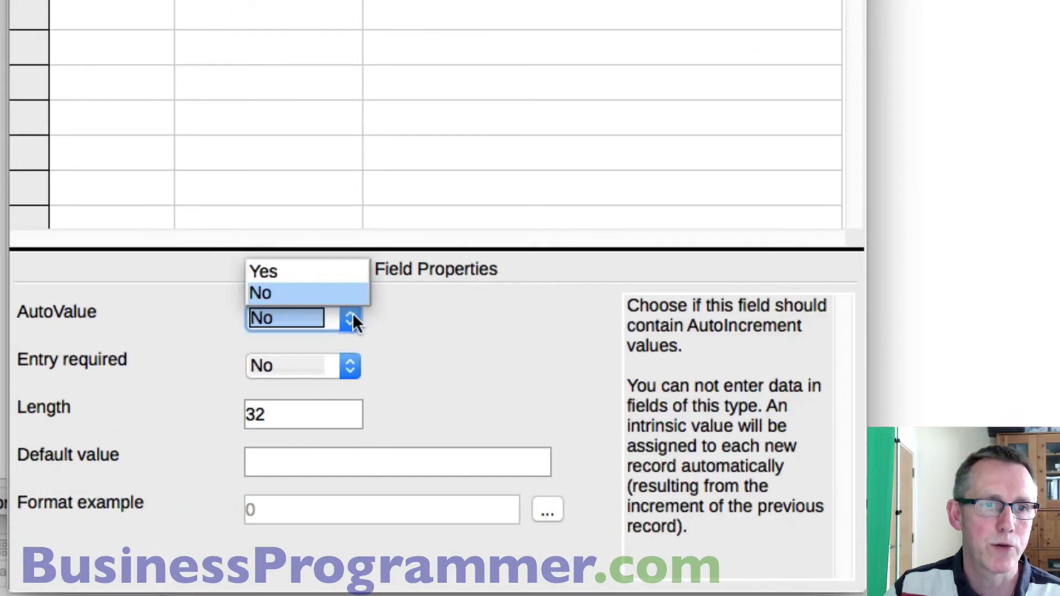
left_click(293, 260)
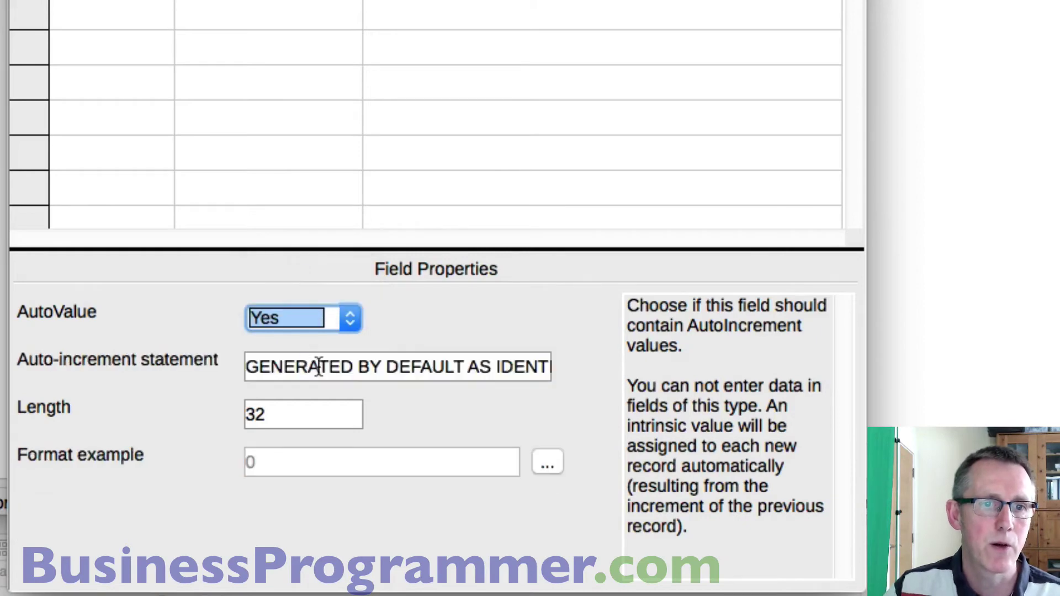
left_click_drag(316, 367, 610, 415)
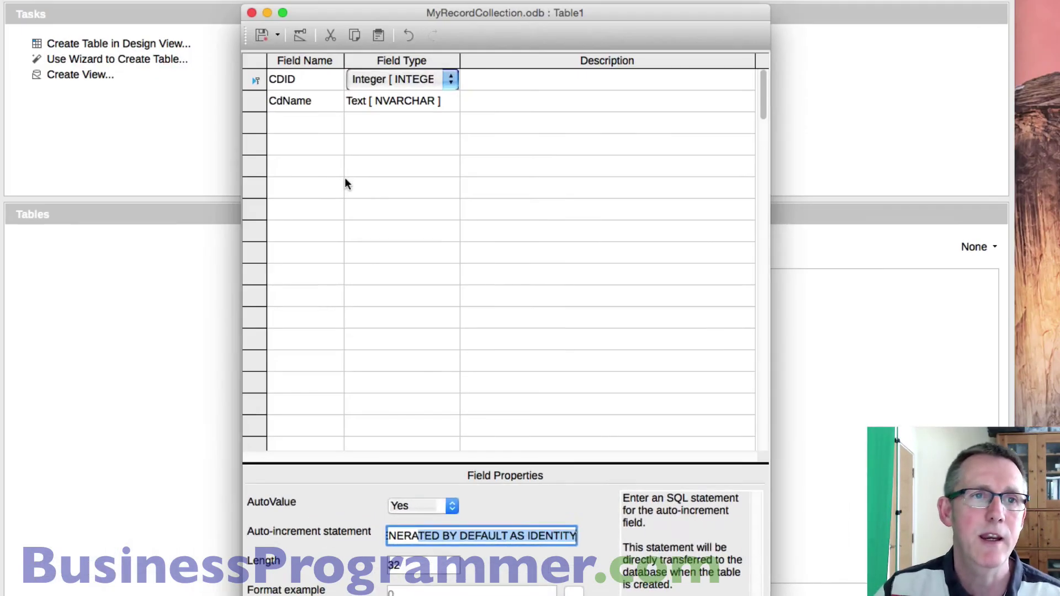
left_click(346, 174)
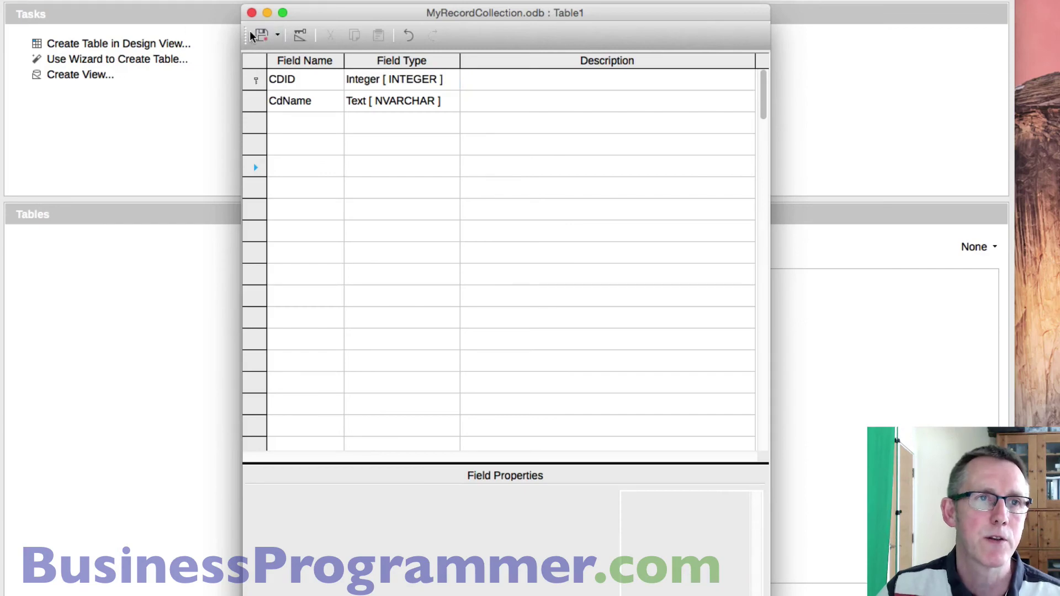
- Save the table design as tblCdCollection and close the design window
left_click(258, 35)
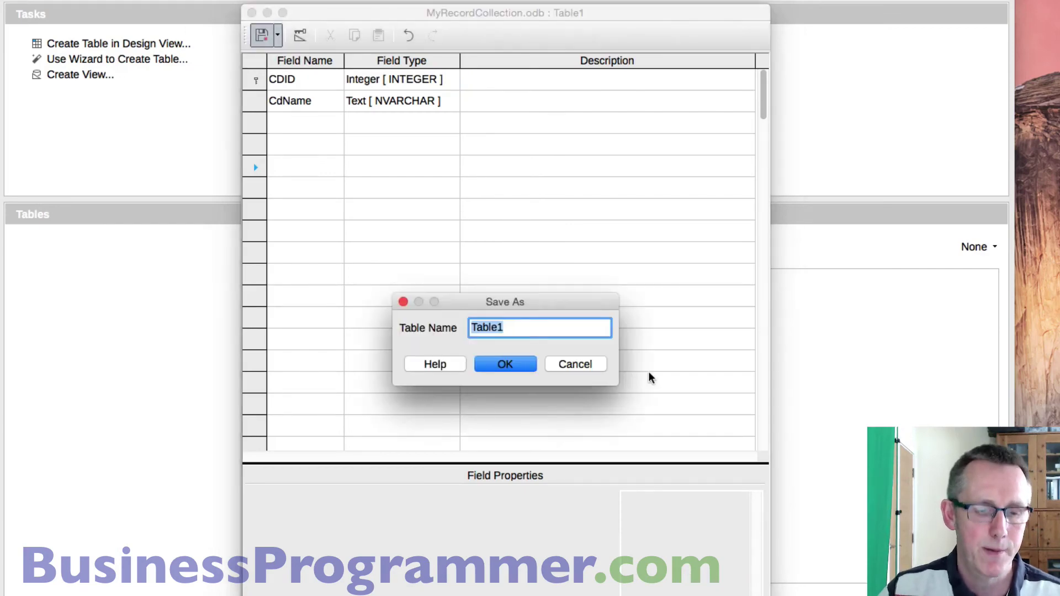
type("tbl")
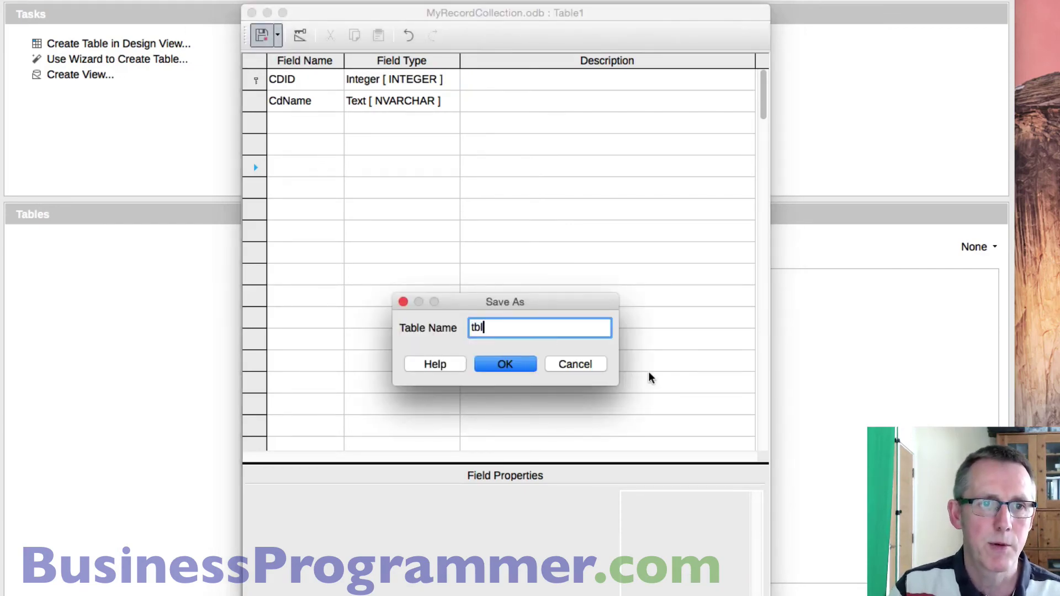
type("CD")
key("BackSpace")
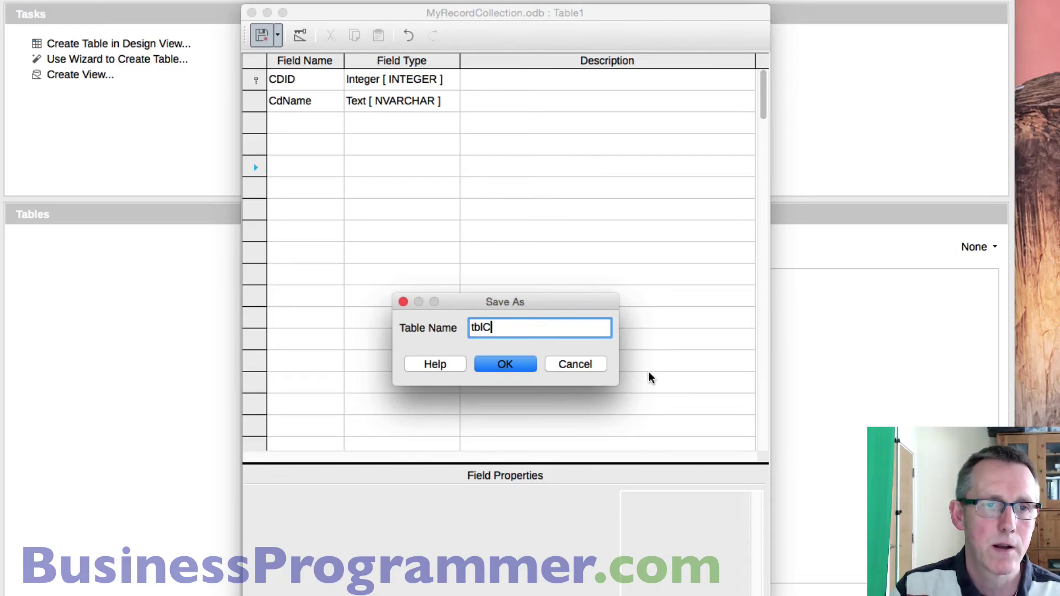
type("dCollec")
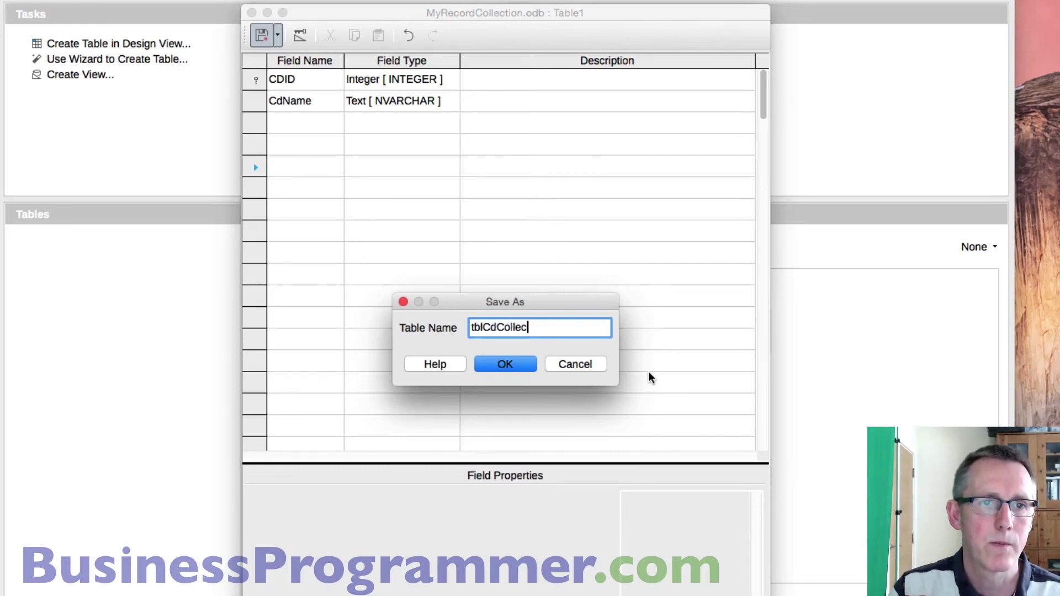
type("tion")
key("Return")
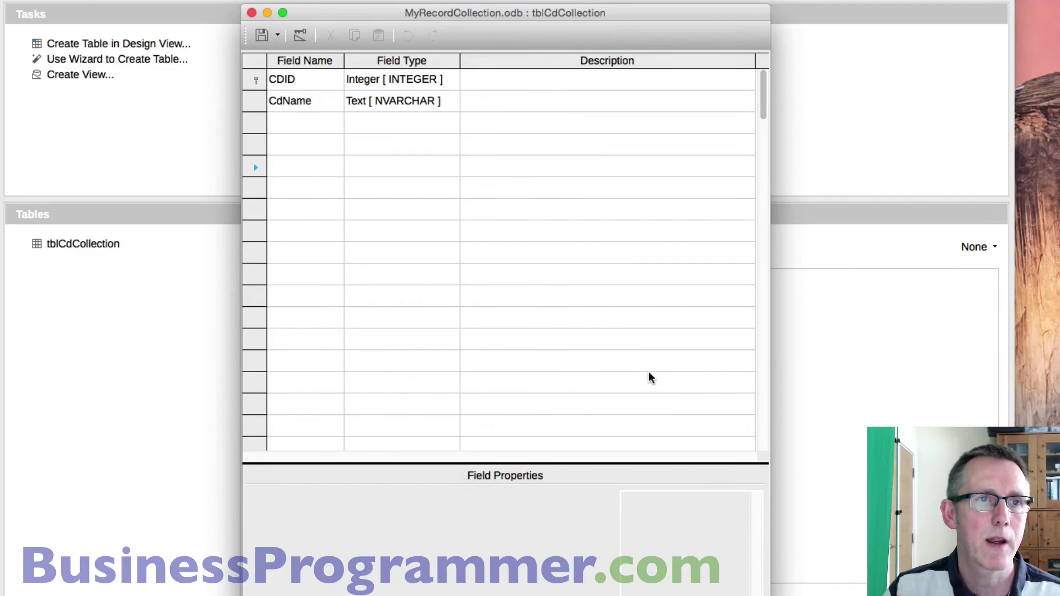
left_click(251, 12)
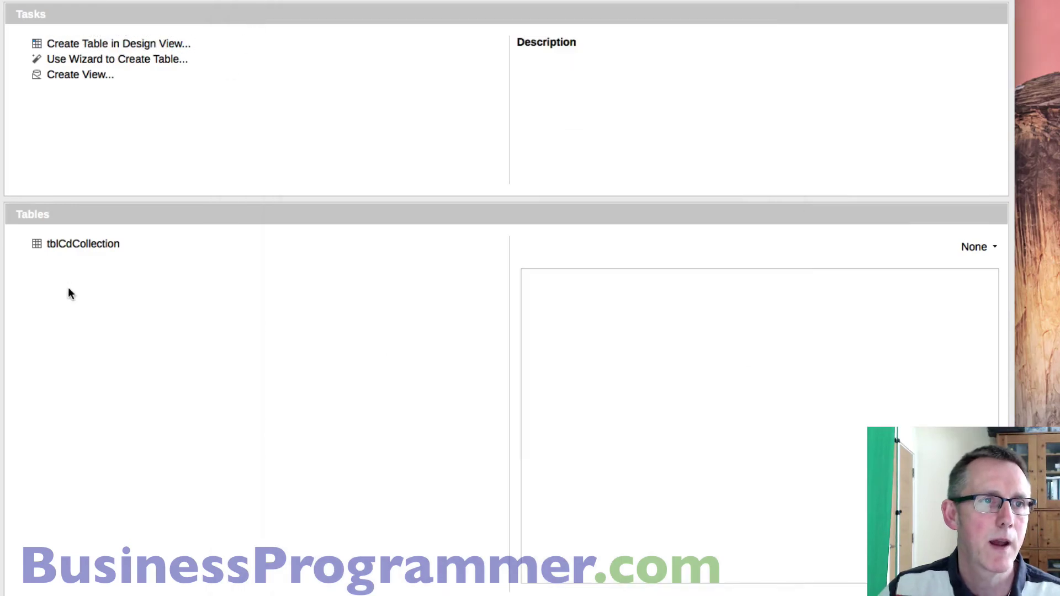
- Open tblCdCollection, widen its columns, and enter the CDs Achtung Baby and Hooked on Classics
double_click(90, 245)
left_click(180, 116)
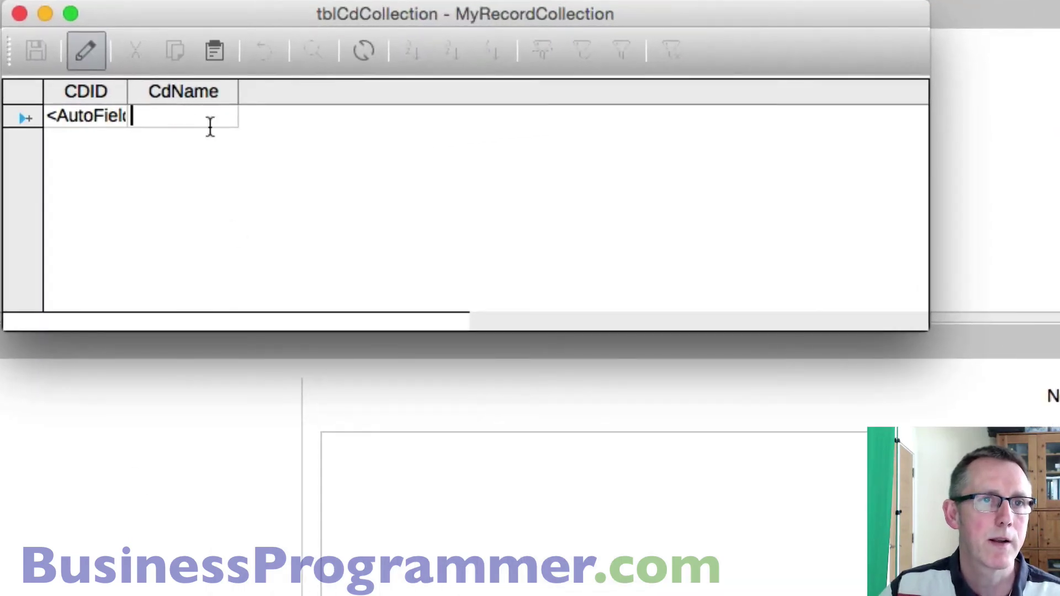
left_click_drag(128, 92, 230, 93)
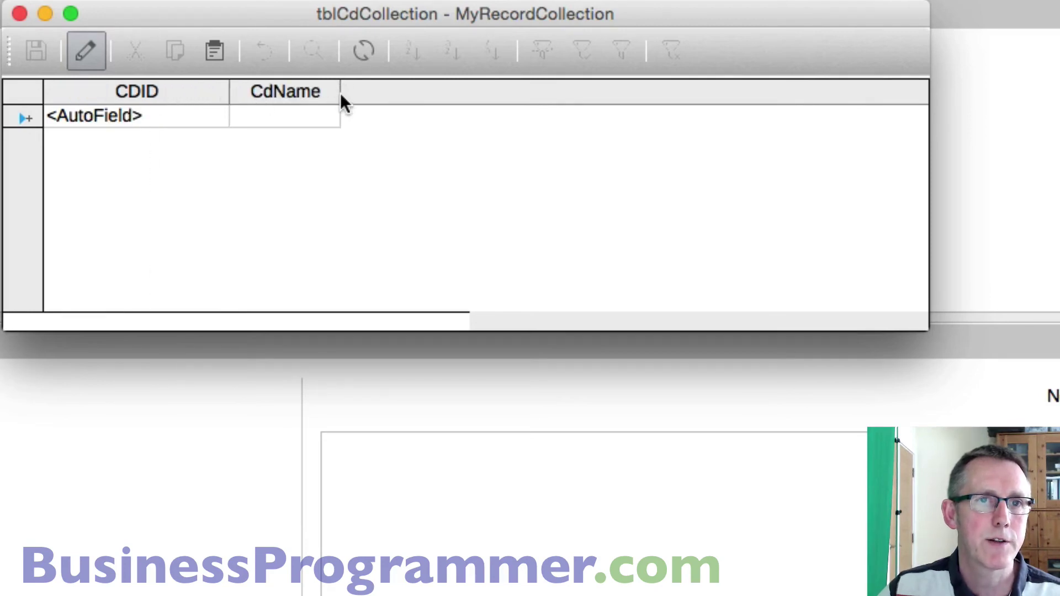
left_click_drag(339, 94, 517, 95)
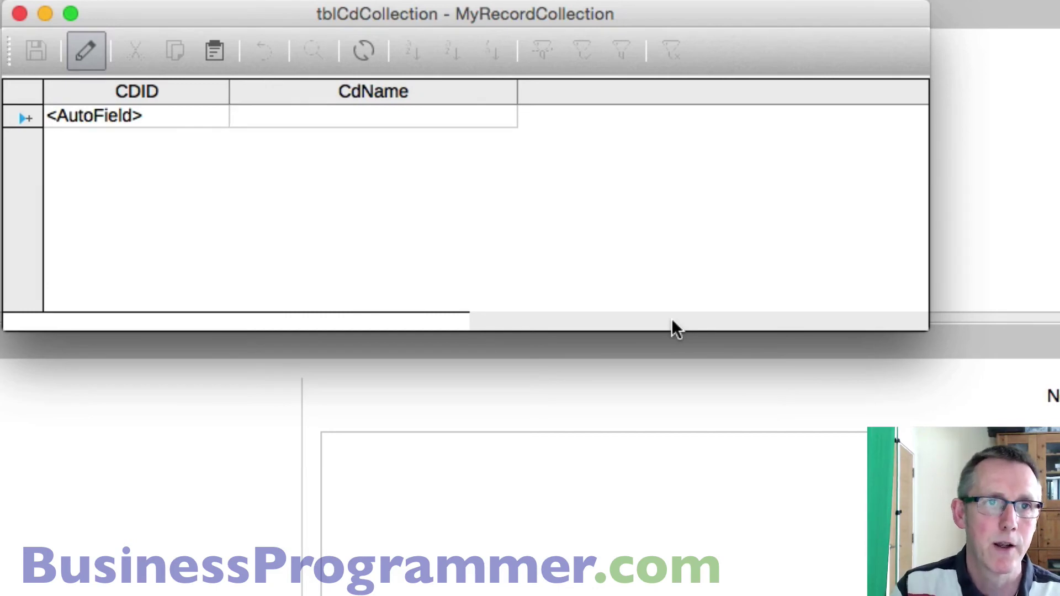
type("Achtu")
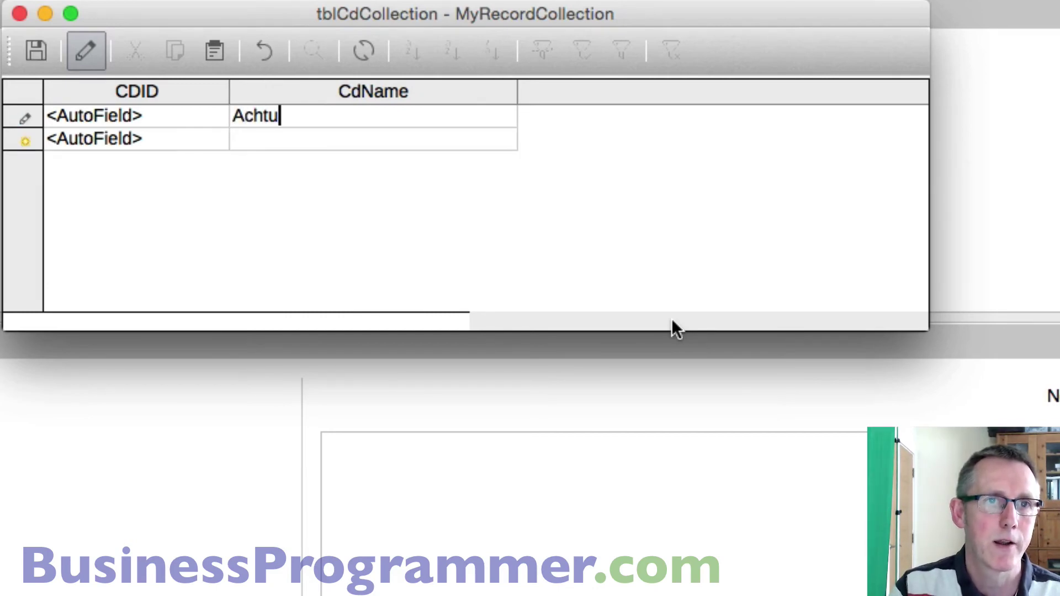
type("ng Baby")
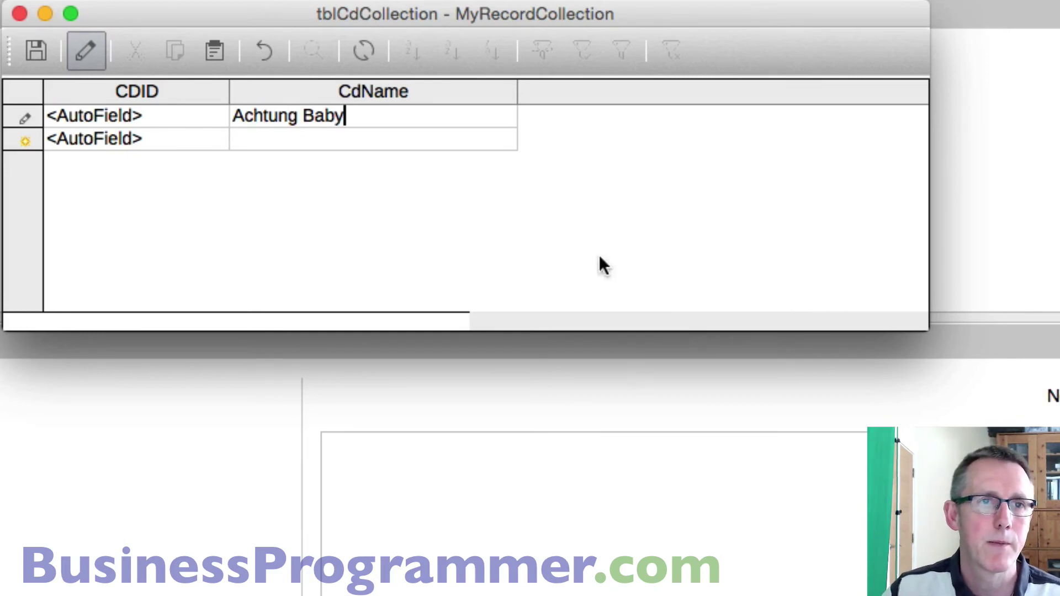
key("Return")
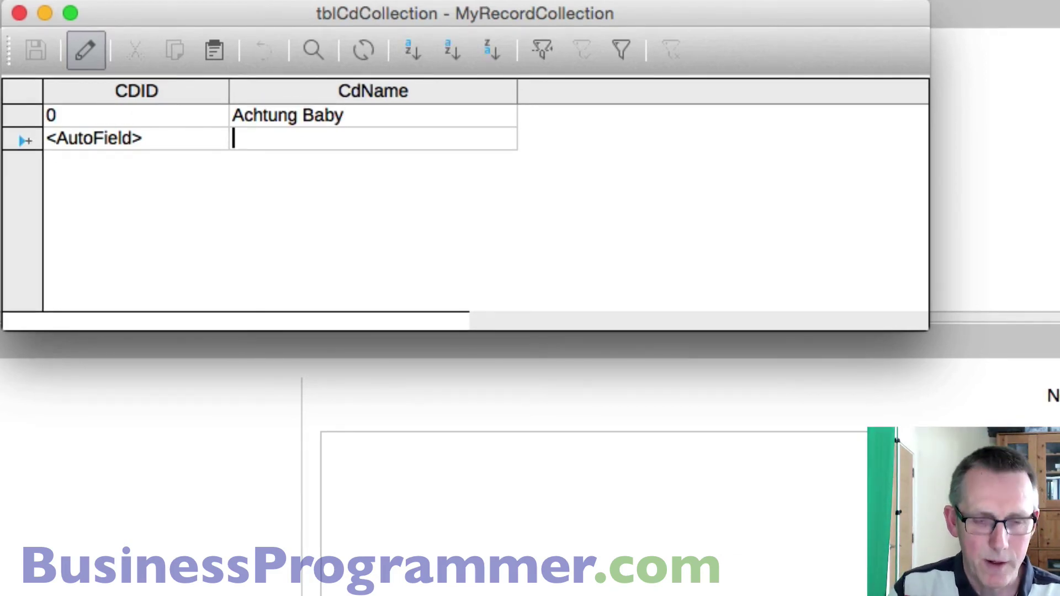
type("Hooked on ")
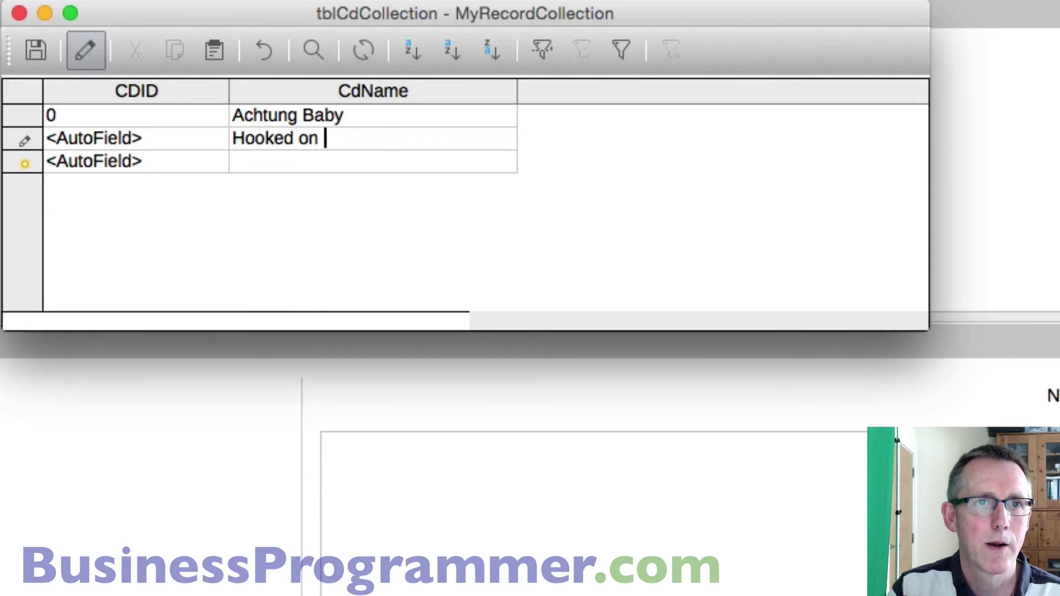
type("Classics")
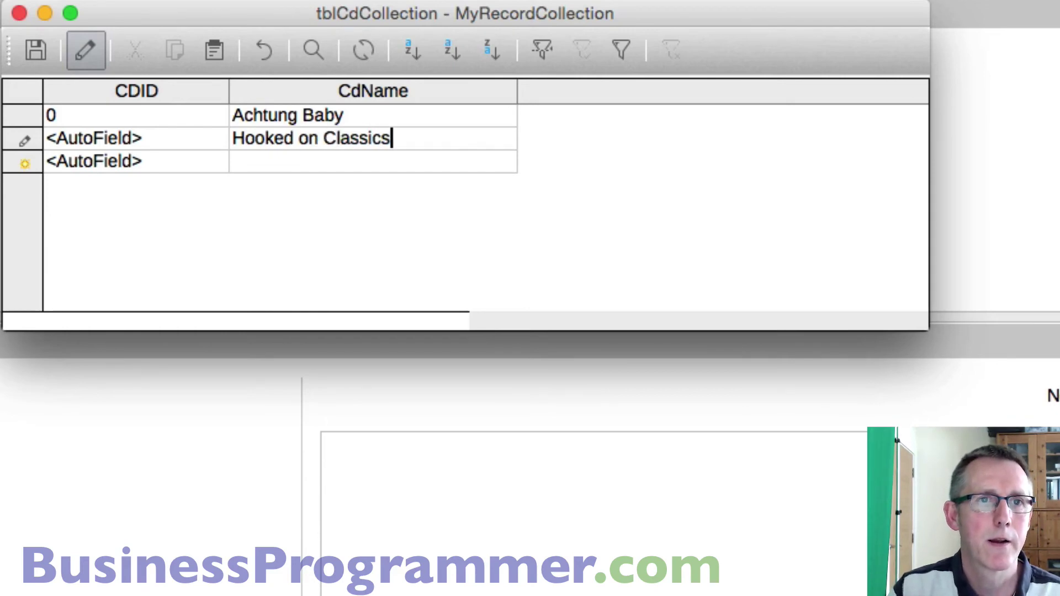
key("Tab")
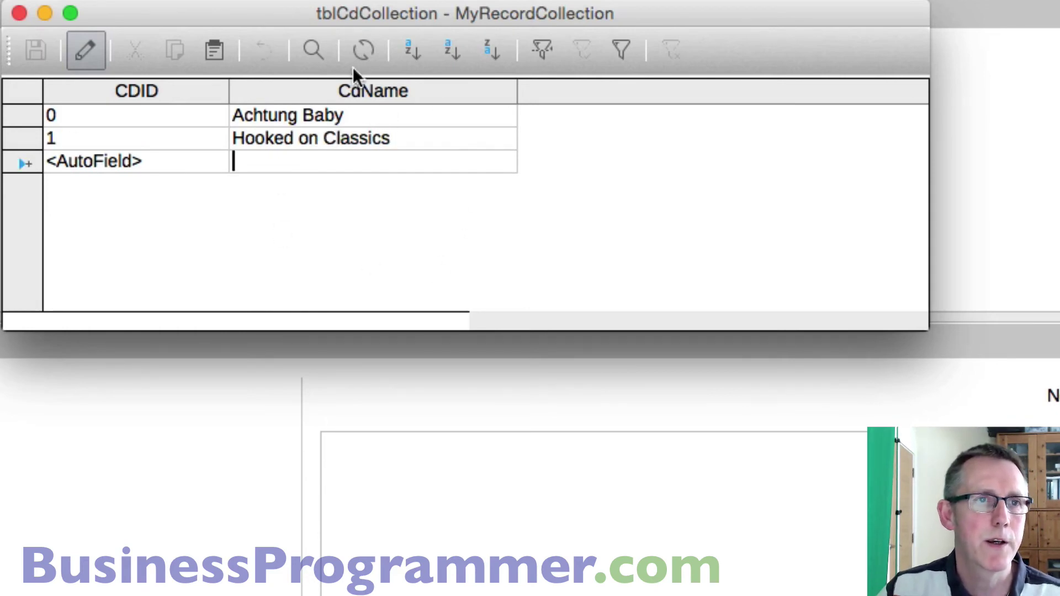
- Close tblCdCollection, reopen it to confirm both records were saved, then close it
left_click(19, 13)
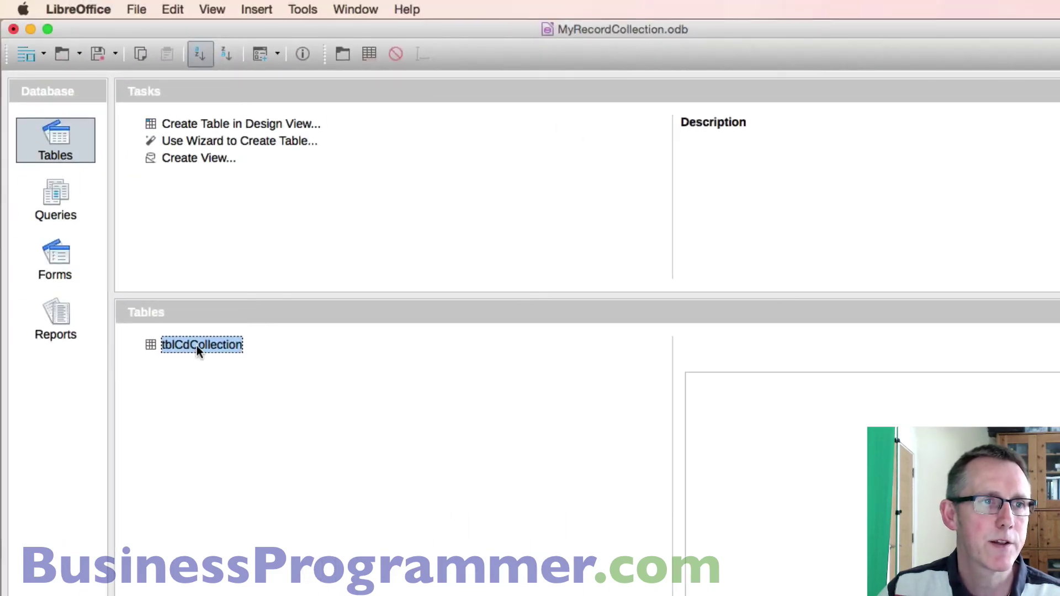
double_click(197, 346)
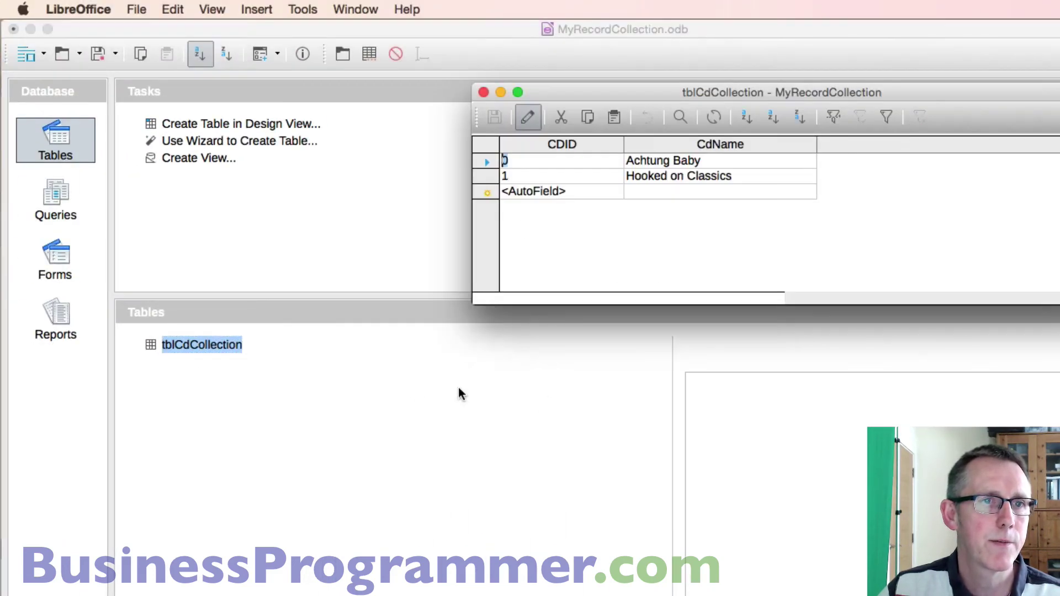
left_click(483, 92)
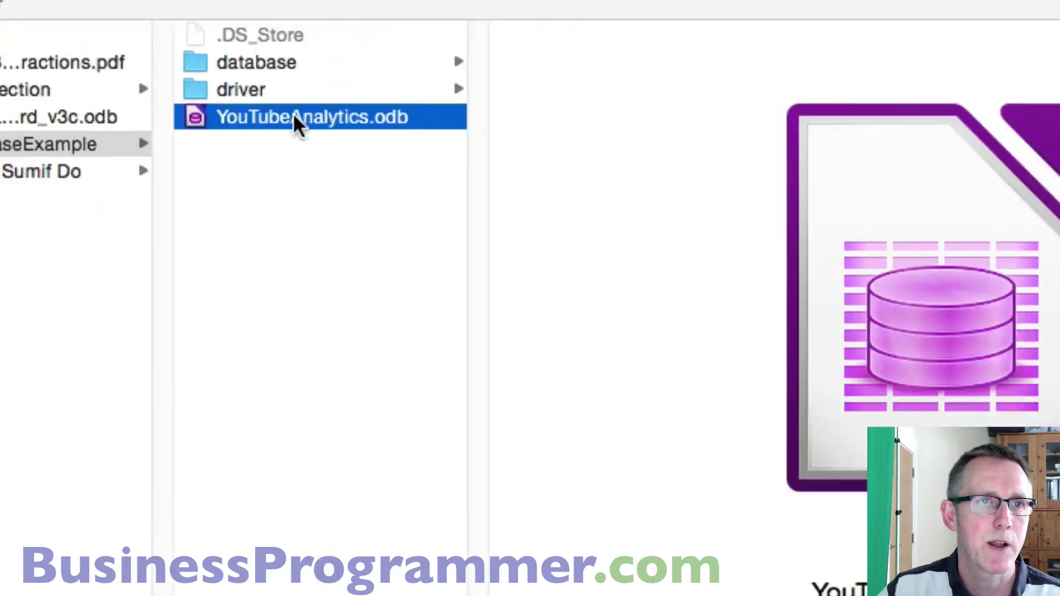
- Open YouTubeAnalytics.odb from the Finder column view
double_click(465, 163)
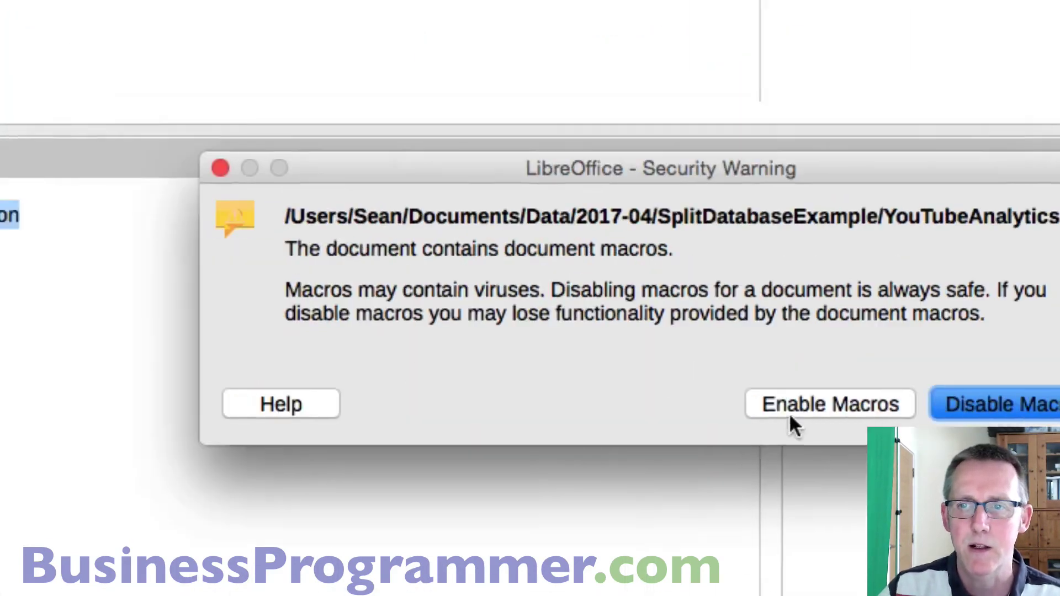
- Enable macros and open the tblNames table to view its two original records
left_click(655, 371)
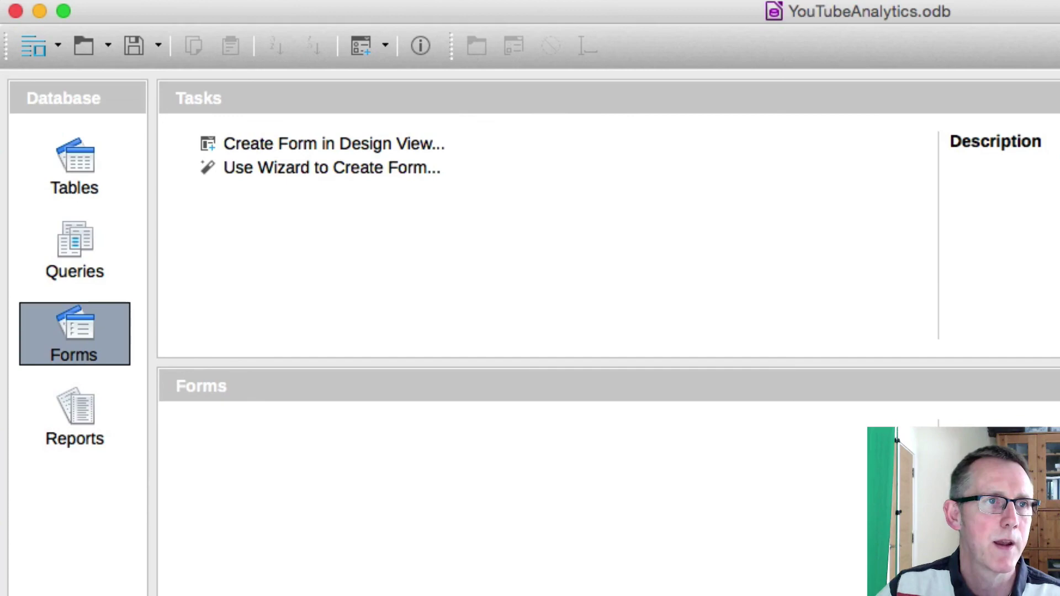
left_click(105, 181)
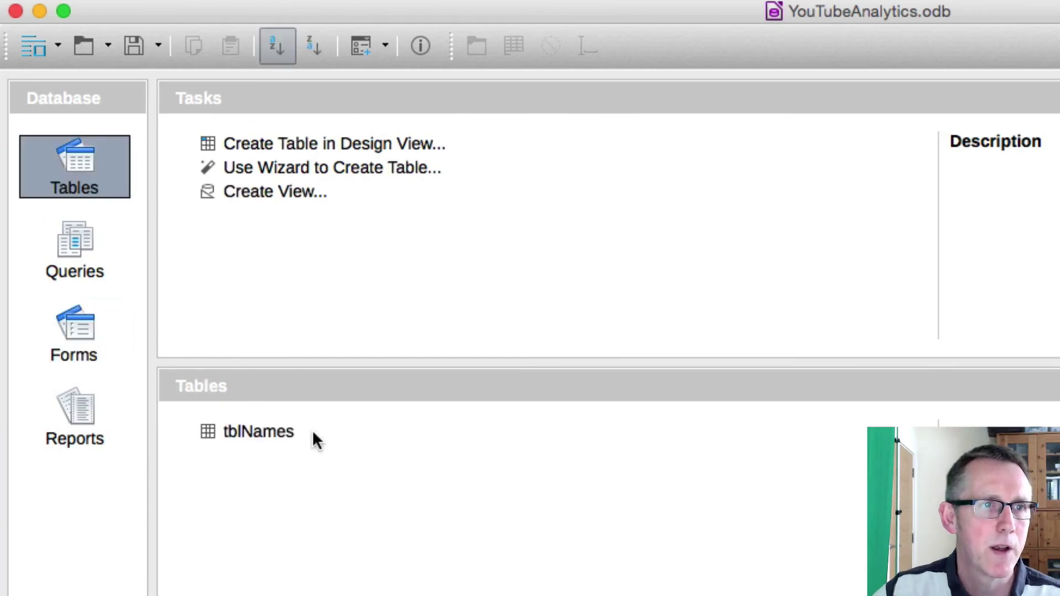
double_click(253, 434)
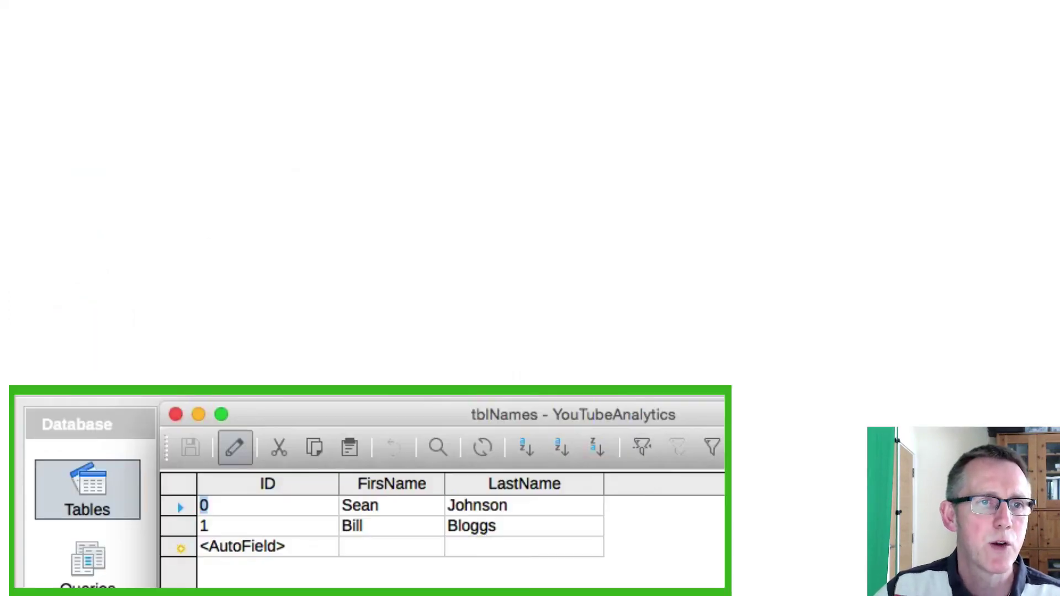